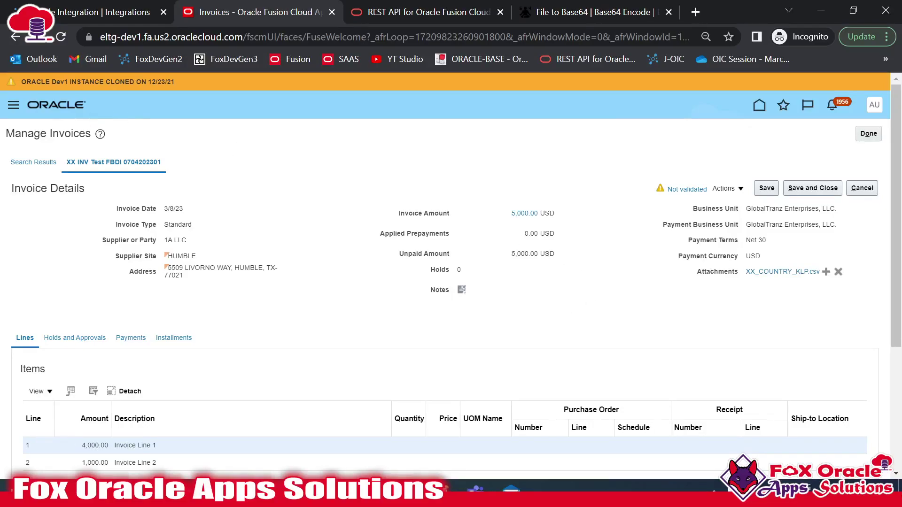
Step: Review the invoice's details, lines and existing attachments, closing the attachment list without adding anything
{"action": "scroll", "coordinate": [487, 343], "scroll_direction": "down", "scroll_amount": 2}
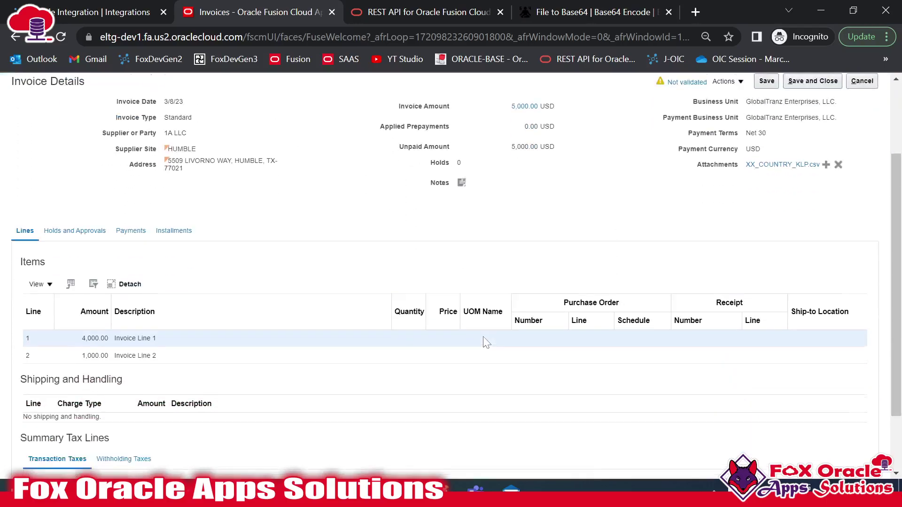
{"action": "scroll", "coordinate": [476, 348], "scroll_direction": "up", "scroll_amount": 3}
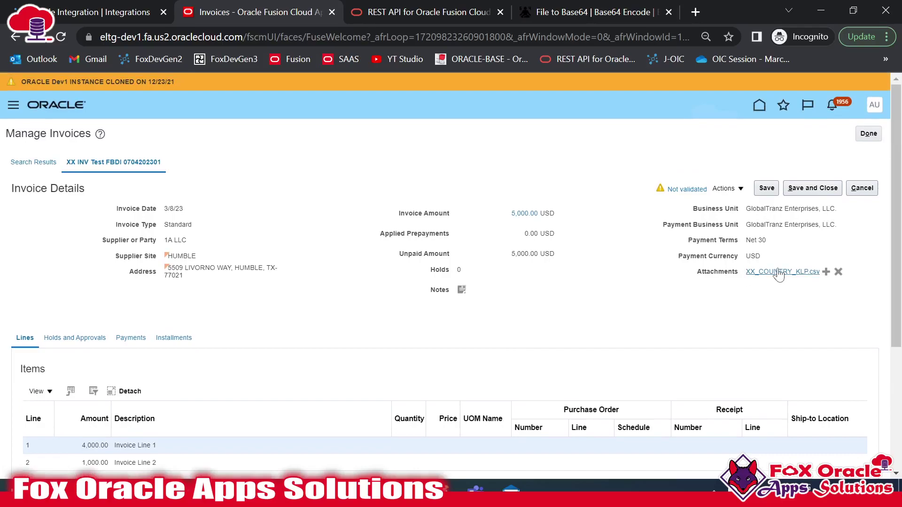
{"action": "left_click", "coordinate": [827, 272]}
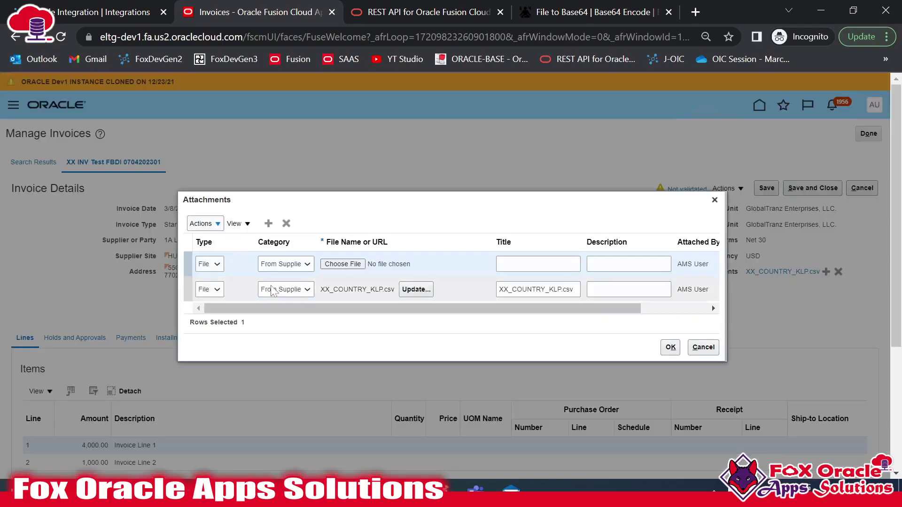
{"action": "left_click", "coordinate": [703, 347]}
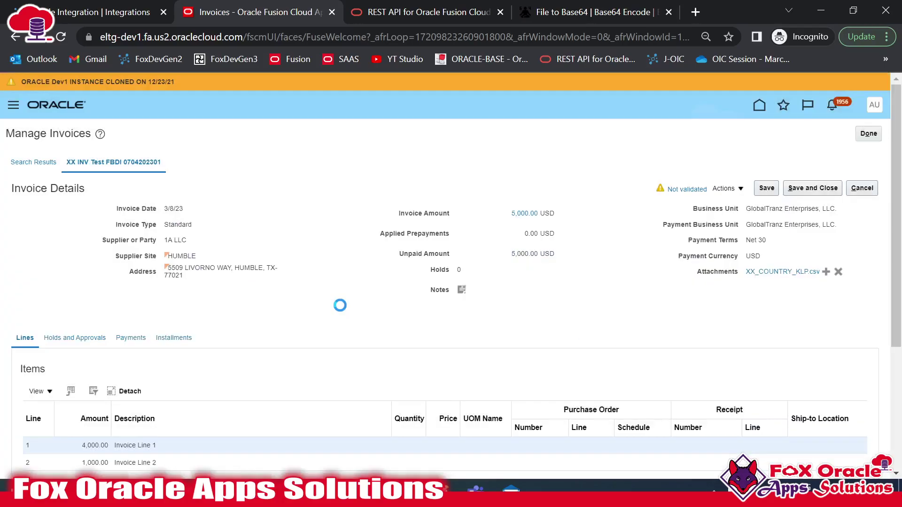
Step: Delete the XX_COUNTRY_KLP.csv attachment from the invoice, save and close it, and reopen the same invoice
{"action": "scroll", "coordinate": [223, 287], "scroll_direction": "down", "scroll_amount": 1}
{"action": "scroll", "coordinate": [222, 287], "scroll_direction": "down", "scroll_amount": 3}
{"action": "scroll", "coordinate": [219, 261], "scroll_direction": "up", "scroll_amount": 5}
{"action": "left_click", "coordinate": [838, 271]}
{"action": "left_click", "coordinate": [803, 318]}
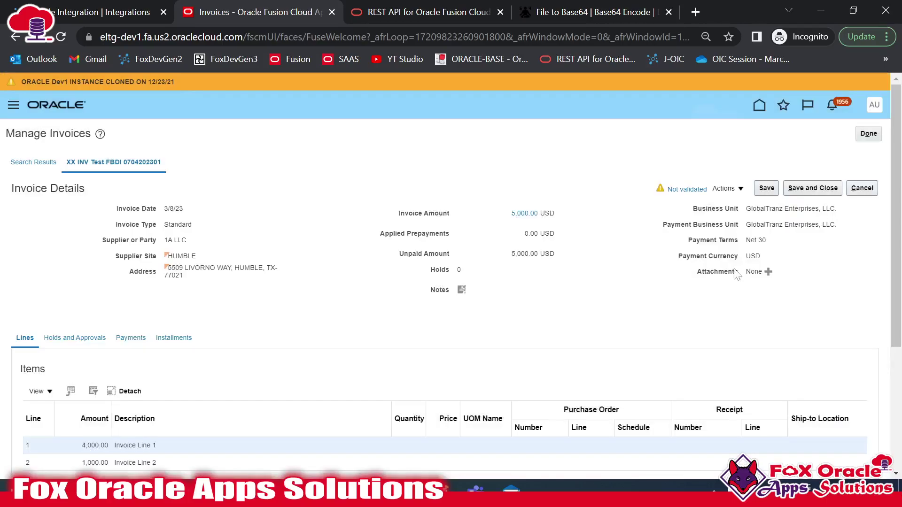
{"action": "left_click", "coordinate": [809, 188]}
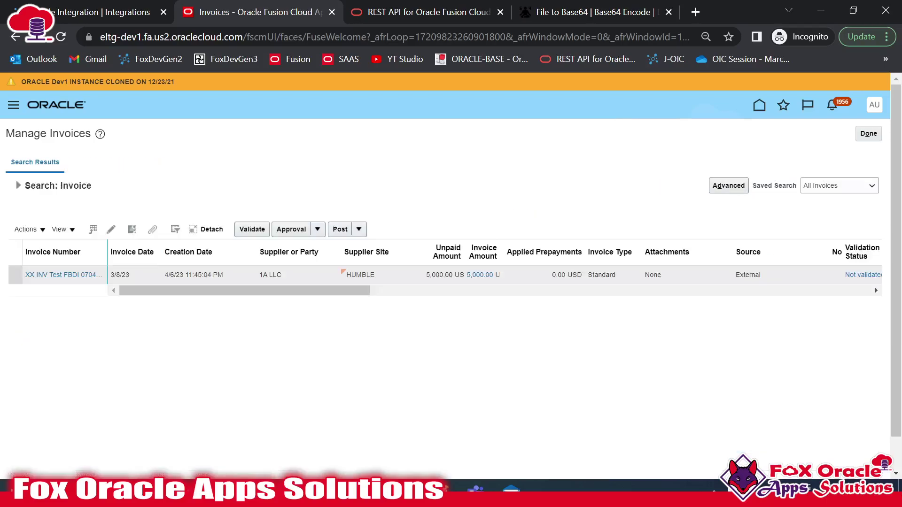
{"action": "left_click", "coordinate": [63, 275]}
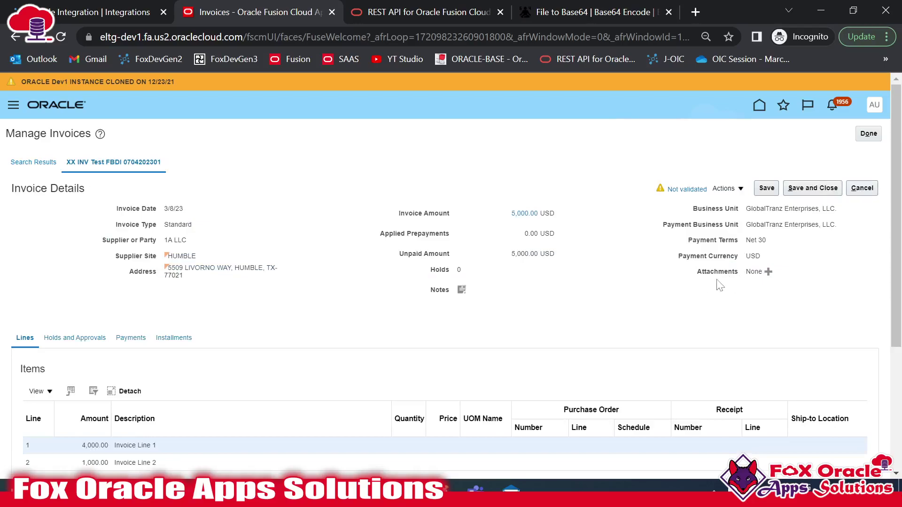
Step: In the REST API documentation, examine the method, endpoint path and invoicesUniqID parameter of "Create an attachment for an invoice"
{"action": "left_click", "coordinate": [446, 10]}
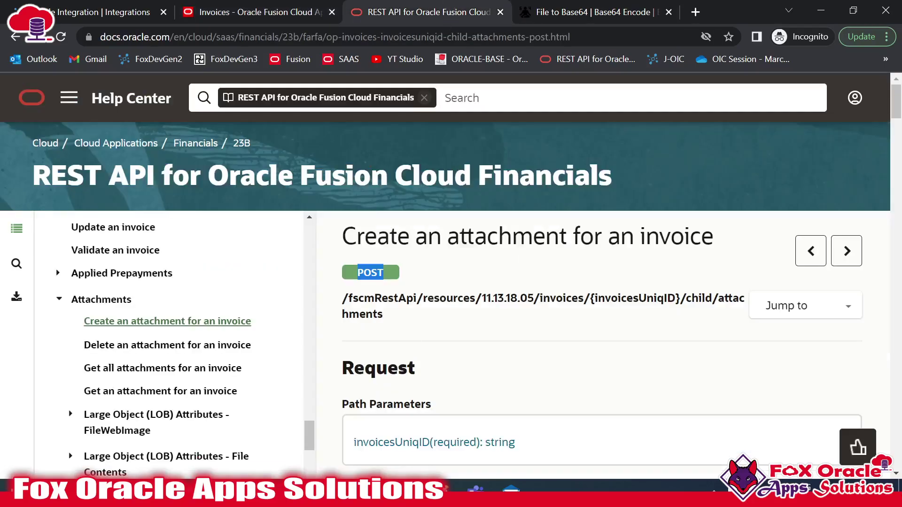
{"action": "left_click", "coordinate": [400, 287]}
{"action": "scroll", "coordinate": [451, 292], "scroll_direction": "down", "scroll_amount": 1}
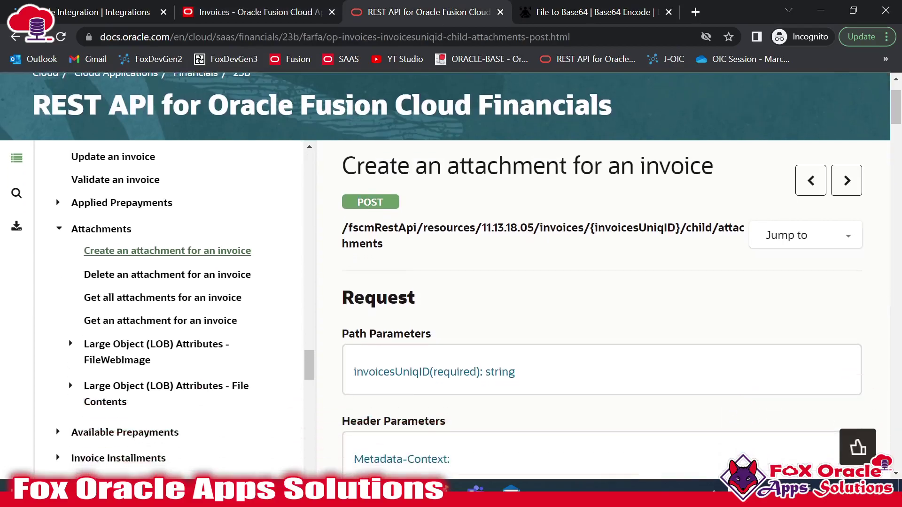
{"action": "triple_click", "coordinate": [341, 235]}
{"action": "left_click", "coordinate": [398, 245]}
{"action": "scroll", "coordinate": [392, 262], "scroll_direction": "up", "scroll_amount": 1}
{"action": "left_click_drag", "start_coordinate": [340, 239], "coordinate": [378, 237]}
{"action": "left_click", "coordinate": [378, 237]}
{"action": "left_click_drag", "start_coordinate": [646, 236], "coordinate": [714, 237]}
{"action": "scroll", "coordinate": [568, 256], "scroll_direction": "down", "scroll_amount": 3}
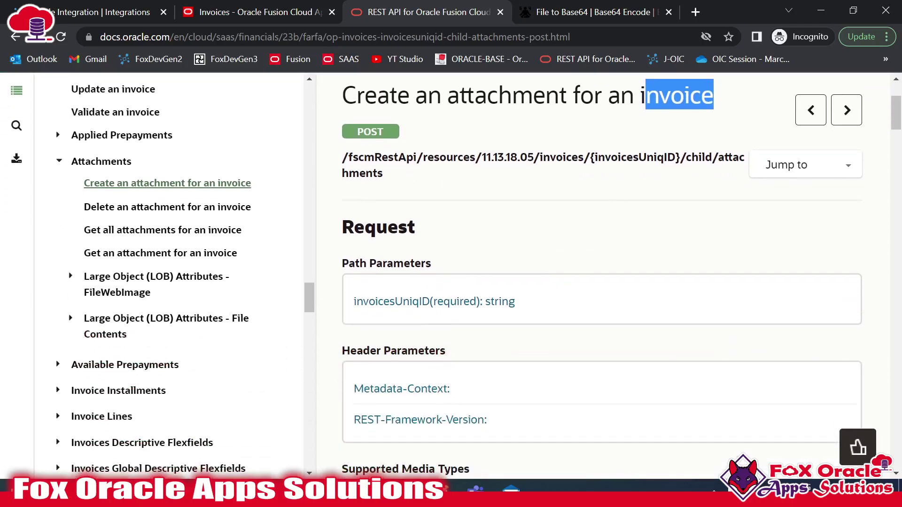
{"action": "triple_click", "coordinate": [400, 173]}
{"action": "scroll", "coordinate": [399, 193], "scroll_direction": "up", "scroll_amount": 1}
{"action": "left_click", "coordinate": [399, 193]}
{"action": "left_click_drag", "start_coordinate": [590, 228], "coordinate": [679, 228]}
{"action": "double_click", "coordinate": [634, 227]}
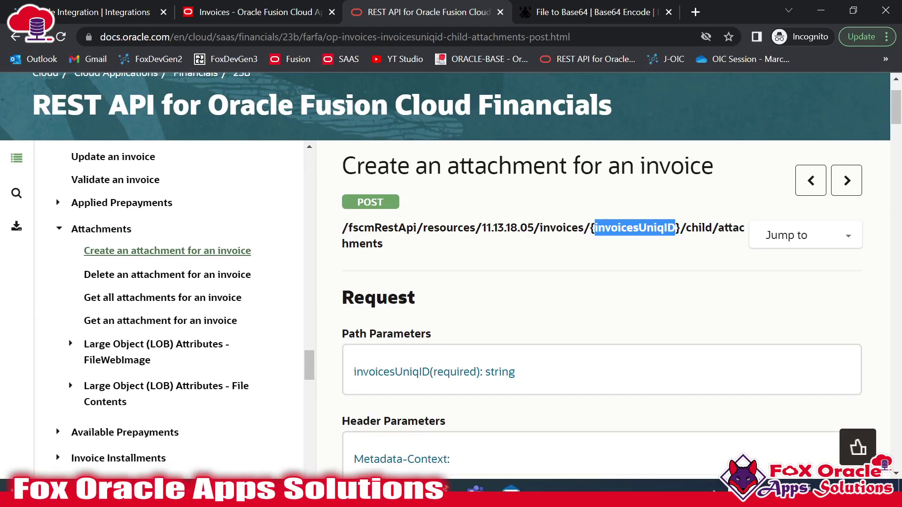
Step: Review the request body parameters and the type, file name, title, description and category in the example request payload
{"action": "scroll", "coordinate": [435, 244], "scroll_direction": "down", "scroll_amount": 20}
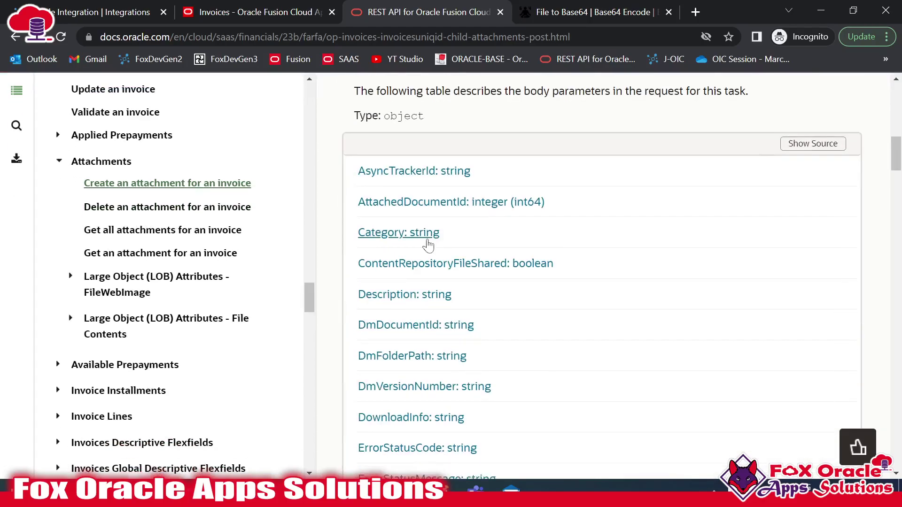
{"action": "scroll", "coordinate": [435, 244], "scroll_direction": "down", "scroll_amount": 15}
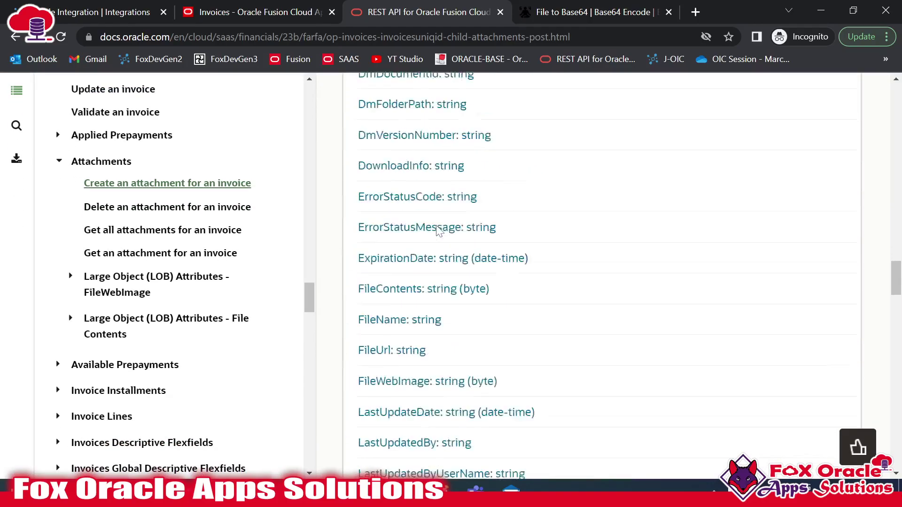
{"action": "scroll", "coordinate": [437, 231], "scroll_direction": "down", "scroll_amount": 8}
{"action": "left_click_drag", "start_coordinate": [391, 233], "coordinate": [451, 297]}
{"action": "left_click", "coordinate": [451, 297]}
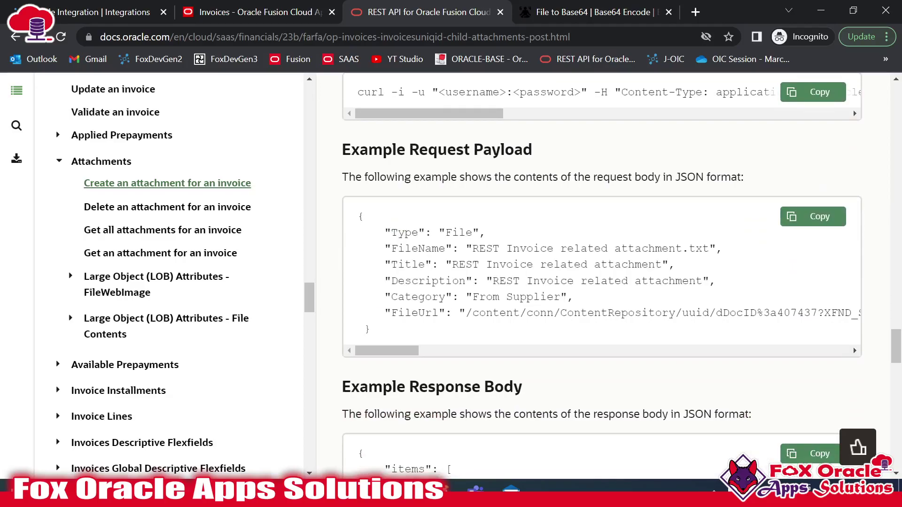
{"action": "double_click", "coordinate": [404, 233]}
{"action": "double_click", "coordinate": [459, 232]}
{"action": "left_click_drag", "start_coordinate": [391, 249], "coordinate": [709, 248]}
{"action": "left_click", "coordinate": [708, 249]}
{"action": "left_click_drag", "start_coordinate": [451, 265], "coordinate": [654, 264]}
{"action": "double_click", "coordinate": [428, 281]}
{"action": "left_click", "coordinate": [428, 281]}
{"action": "double_click", "coordinate": [418, 296]}
{"action": "left_click", "coordinate": [418, 297]}
{"action": "left_click_drag", "start_coordinate": [472, 297], "coordinate": [561, 297]}
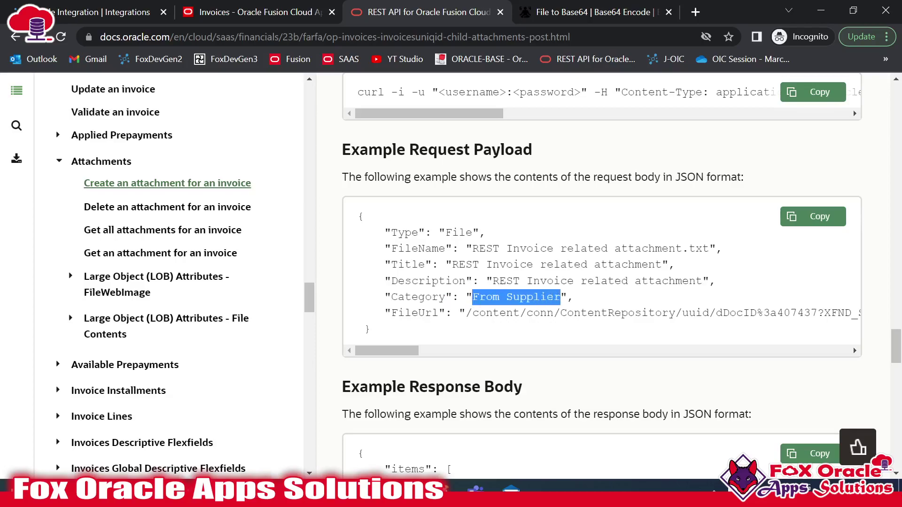
{"action": "scroll", "coordinate": [555, 310], "scroll_direction": "down", "scroll_amount": 2}
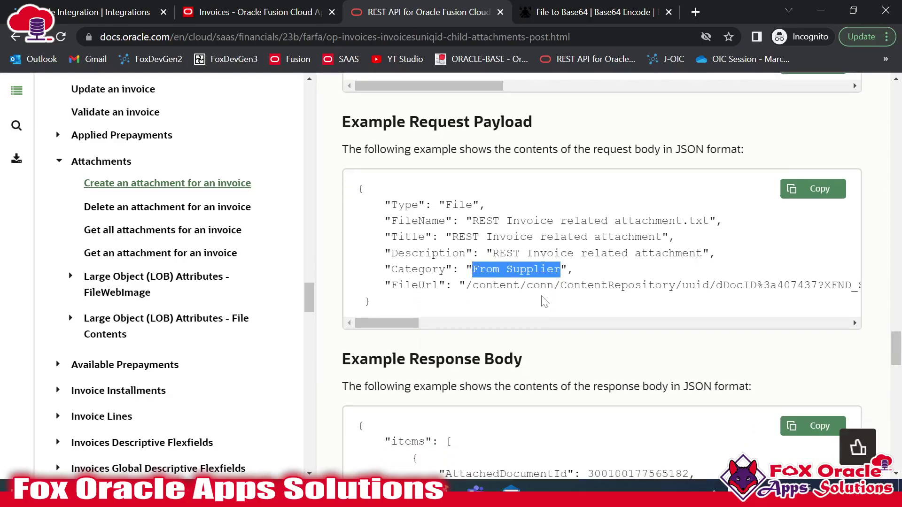
Step: Examine the FileUrl attribute and its content repository path in the example request payload
{"action": "double_click", "coordinate": [415, 242]}
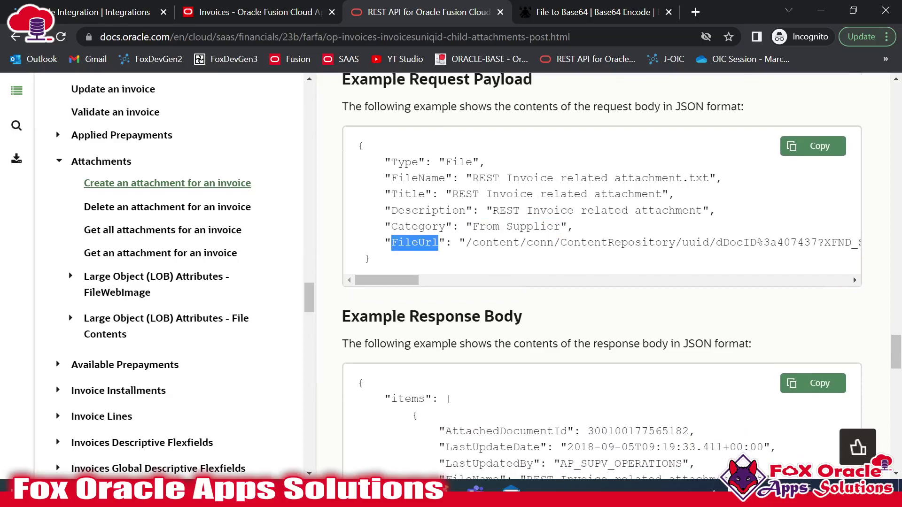
{"action": "left_click_drag", "start_coordinate": [472, 242], "coordinate": [716, 243]}
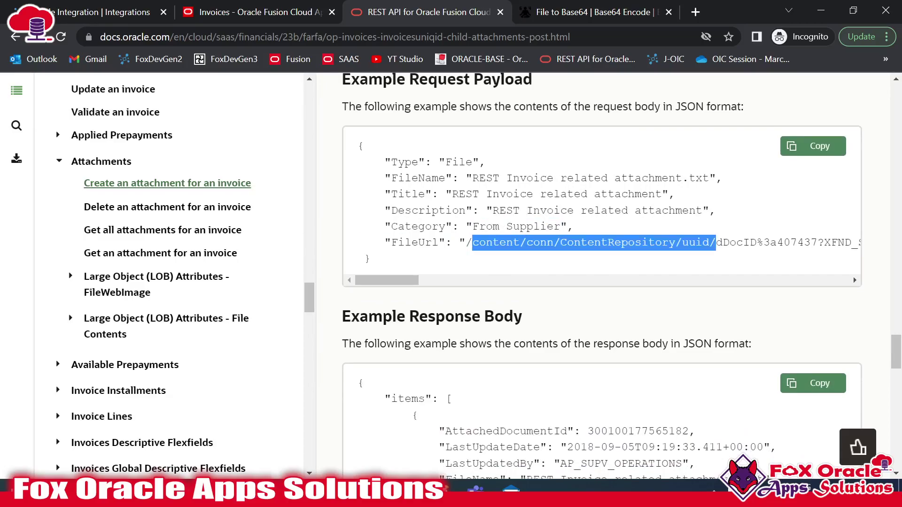
{"action": "left_click_drag", "start_coordinate": [466, 242], "coordinate": [689, 243]}
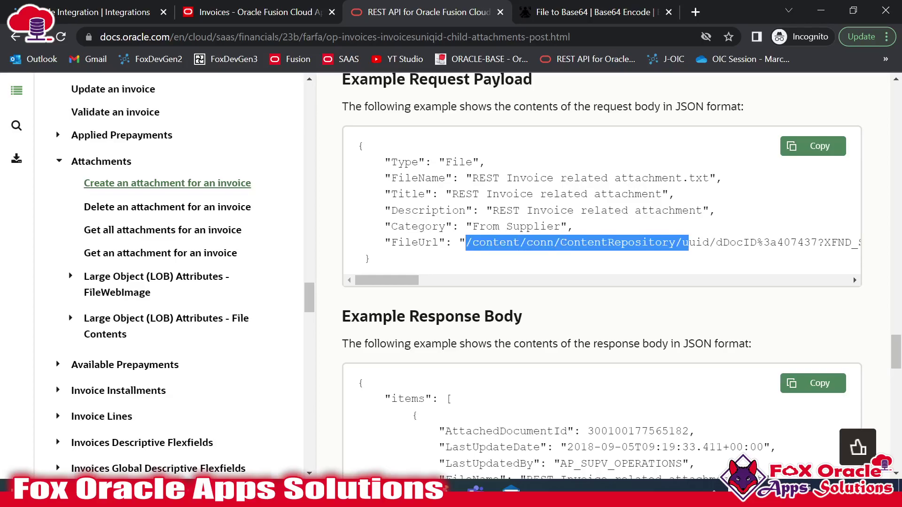
{"action": "double_click", "coordinate": [414, 243]}
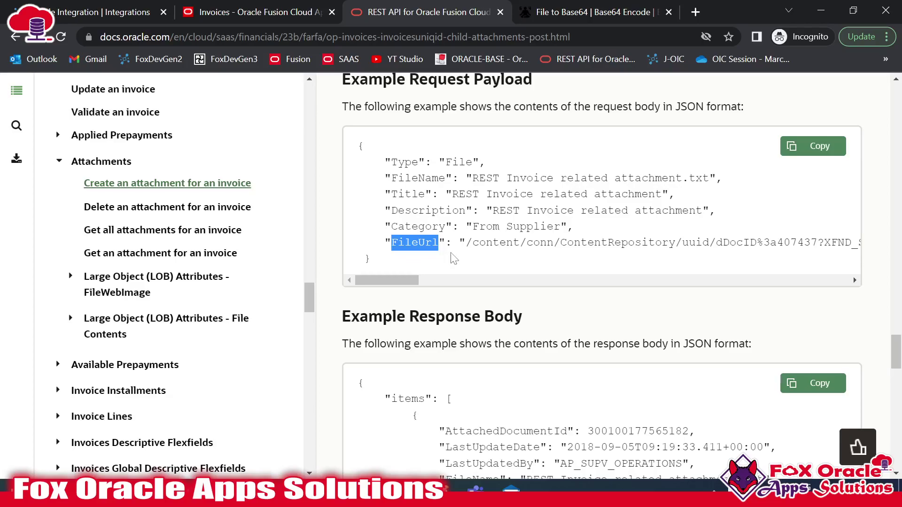
Step: Switch to Notepad++ and check the prepared request's invoice number against the invoice open in Oracle Fusion, along with its invoice ID and payload
{"action": "key", "text": "alt+Tab"}
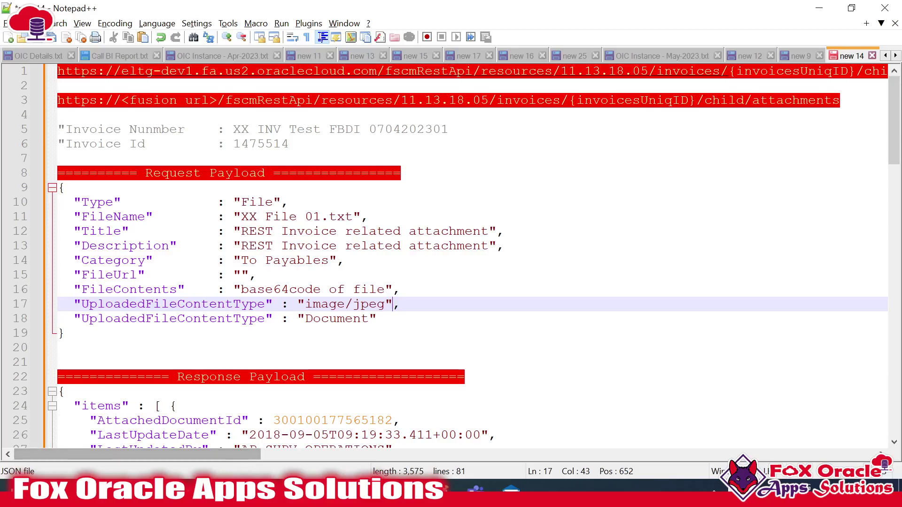
{"action": "scroll", "coordinate": [470, 254], "scroll_direction": "down", "scroll_amount": 1}
{"action": "scroll", "coordinate": [456, 256], "scroll_direction": "up", "scroll_amount": 1}
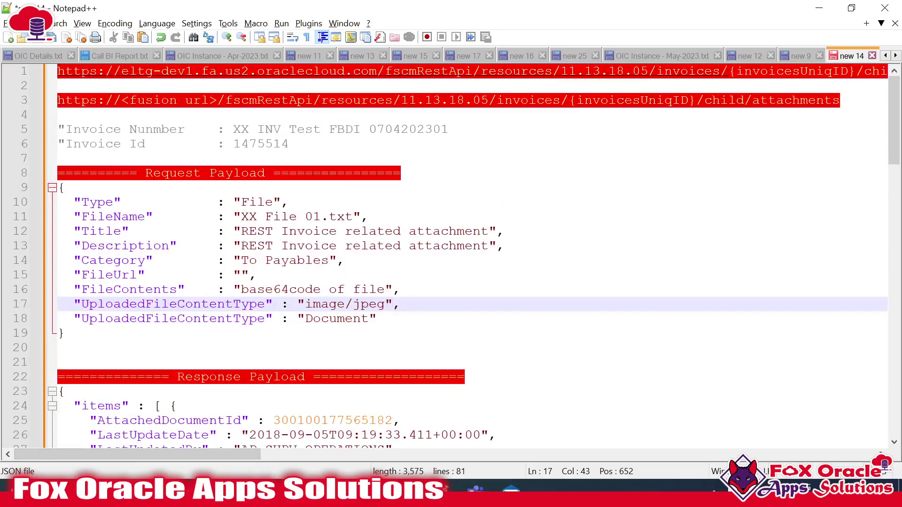
{"action": "left_click_drag", "start_coordinate": [234, 130], "coordinate": [448, 129]}
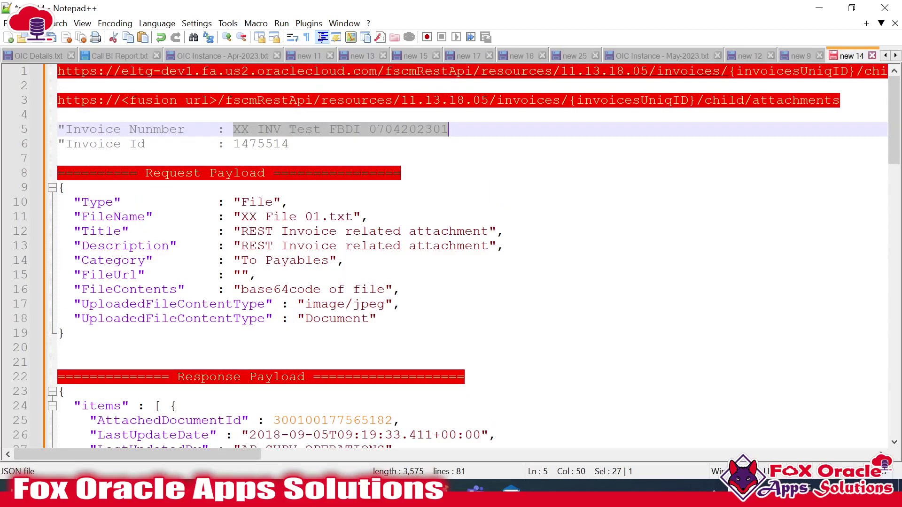
{"action": "left_click", "coordinate": [286, 429]}
{"action": "left_click", "coordinate": [235, 12]}
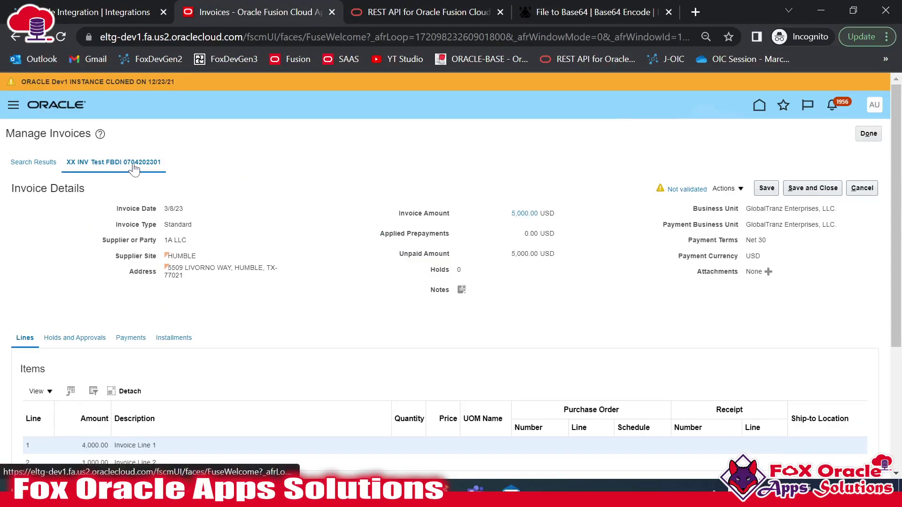
{"action": "key", "text": "alt+Tab"}
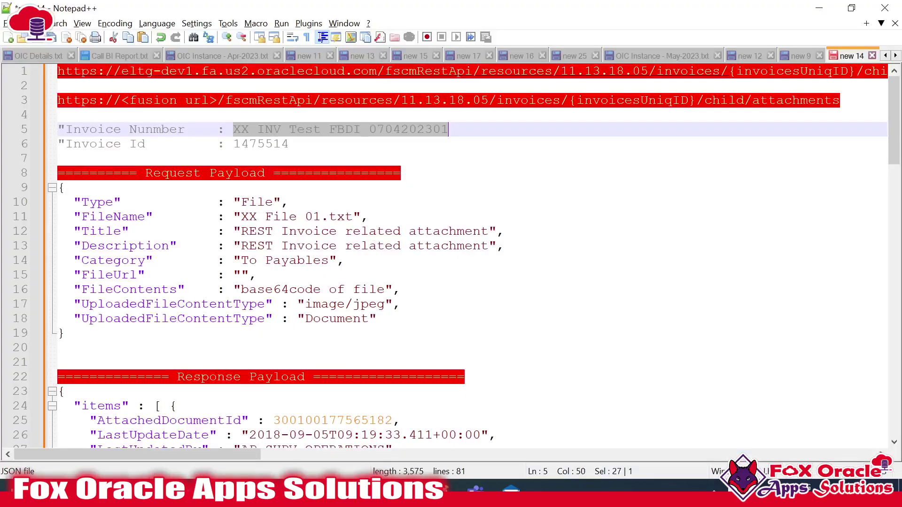
{"action": "double_click", "coordinate": [257, 144]}
{"action": "left_click_drag", "start_coordinate": [58, 187], "coordinate": [386, 333]}
{"action": "left_click", "coordinate": [408, 333]}
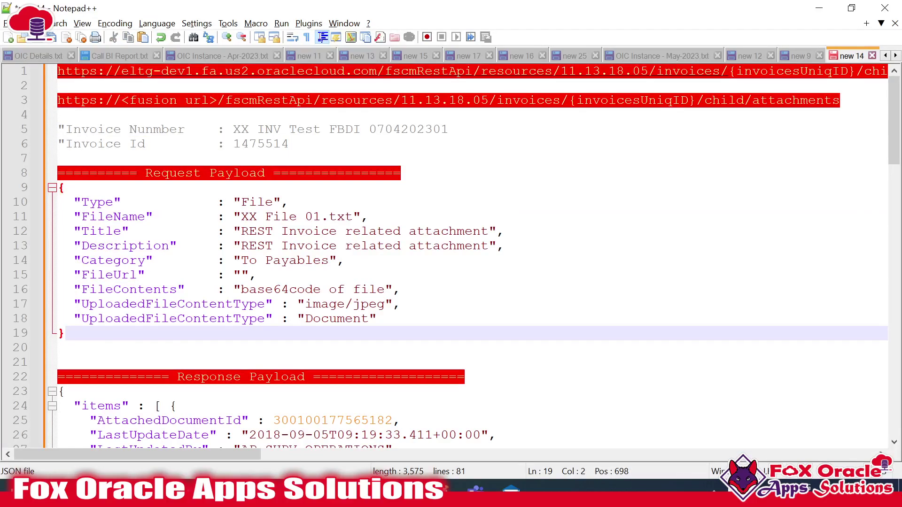
Step: Examine the FileUrl and FileContents attributes and their values in the prepared request payload
{"action": "double_click", "coordinate": [109, 275]}
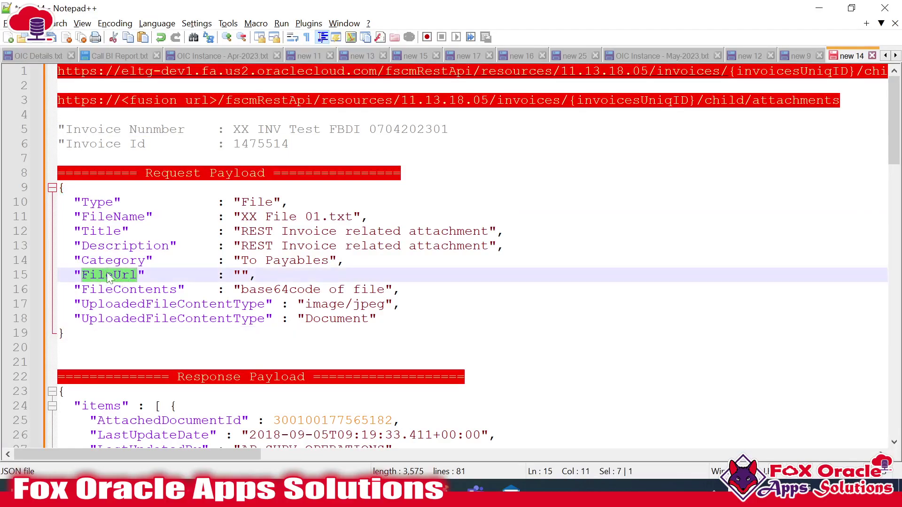
{"action": "left_click", "coordinate": [241, 275]}
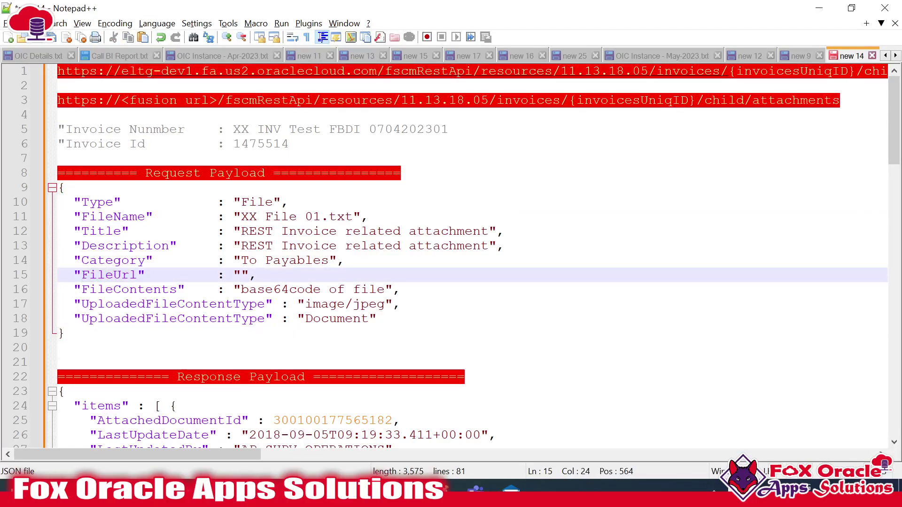
{"action": "double_click", "coordinate": [118, 276]}
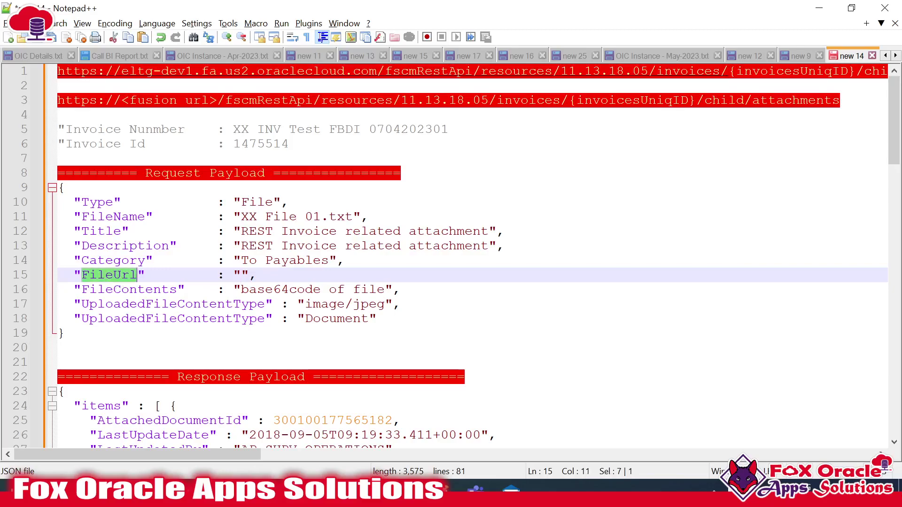
{"action": "left_click_drag", "start_coordinate": [82, 289], "coordinate": [177, 289]}
{"action": "left_click", "coordinate": [177, 290]}
{"action": "left_click_drag", "start_coordinate": [241, 289], "coordinate": [384, 290]}
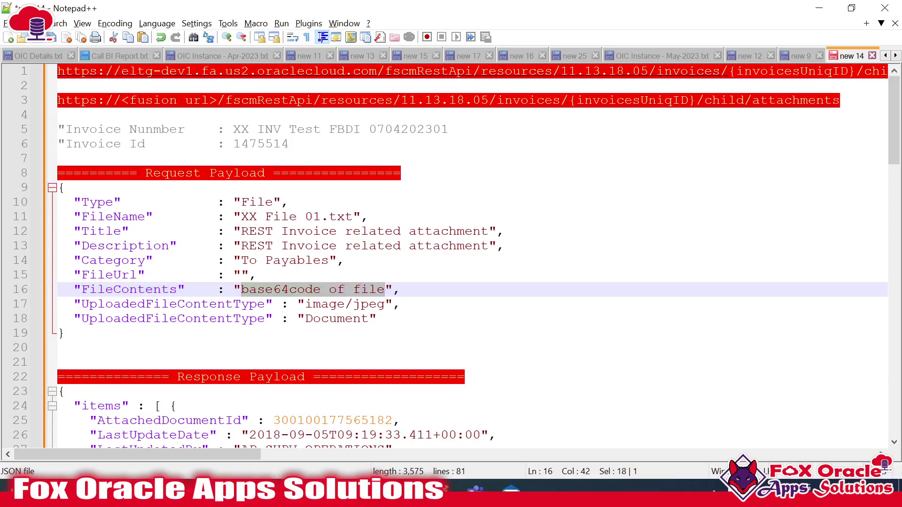
Step: Look at the local files in the OIC folder, and return to Notepad++ to examine the payload's FileContents and UploadedFileContentType values
{"action": "key", "text": "alt+Tab"}
{"action": "key", "text": "Tab"}
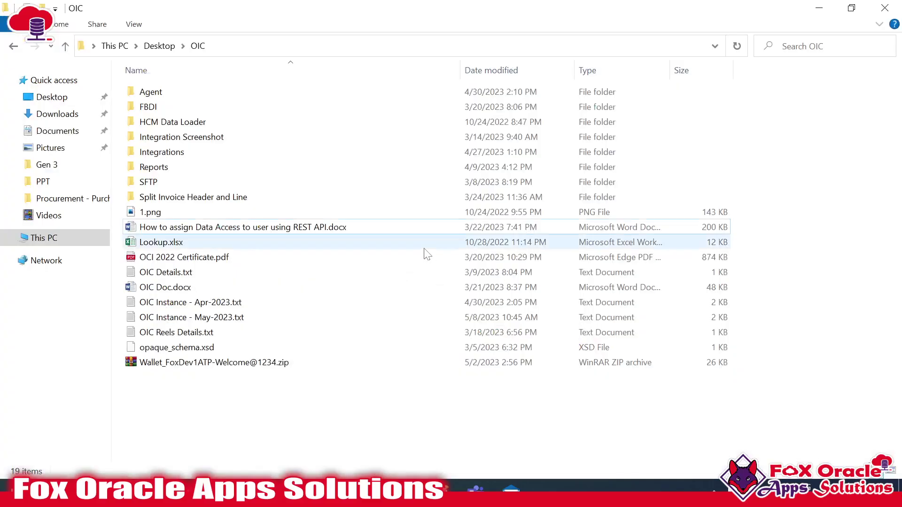
{"action": "left_click", "coordinate": [160, 230]}
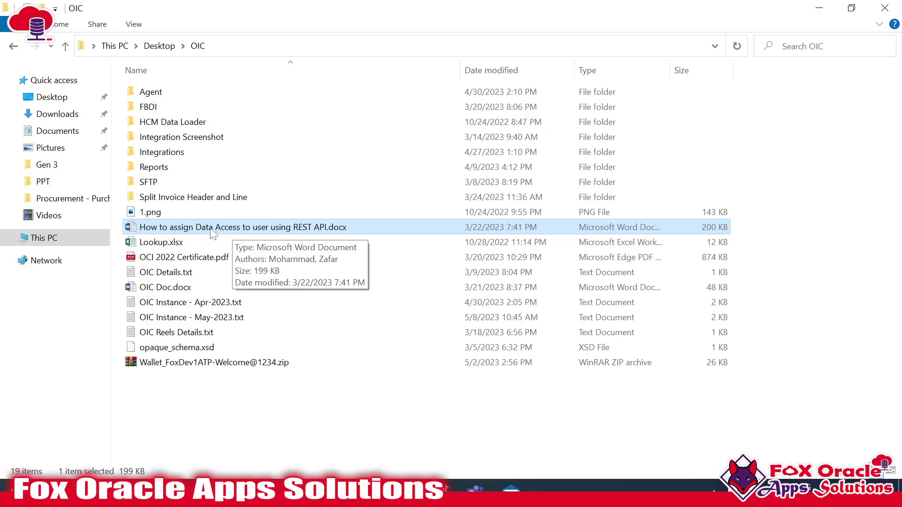
{"action": "key", "text": "alt+Tab"}
{"action": "left_click", "coordinate": [312, 304]}
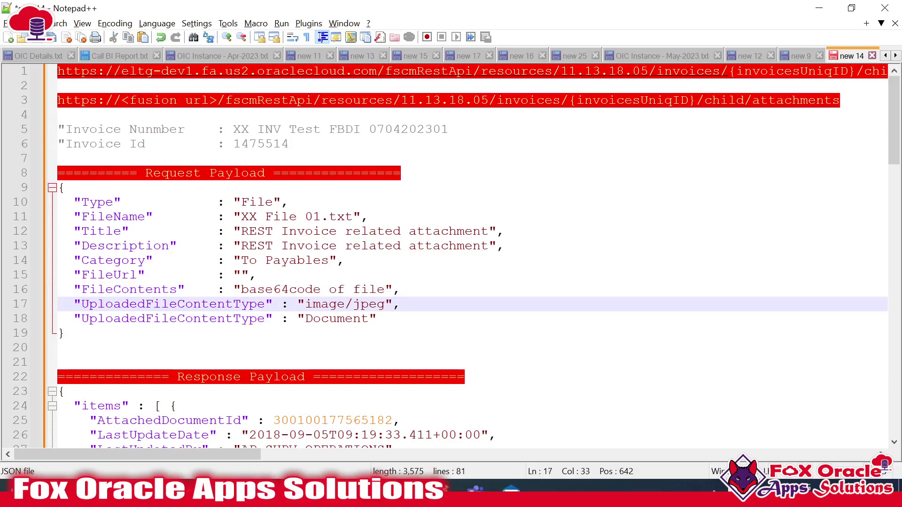
{"action": "left_click_drag", "start_coordinate": [241, 290], "coordinate": [384, 289]}
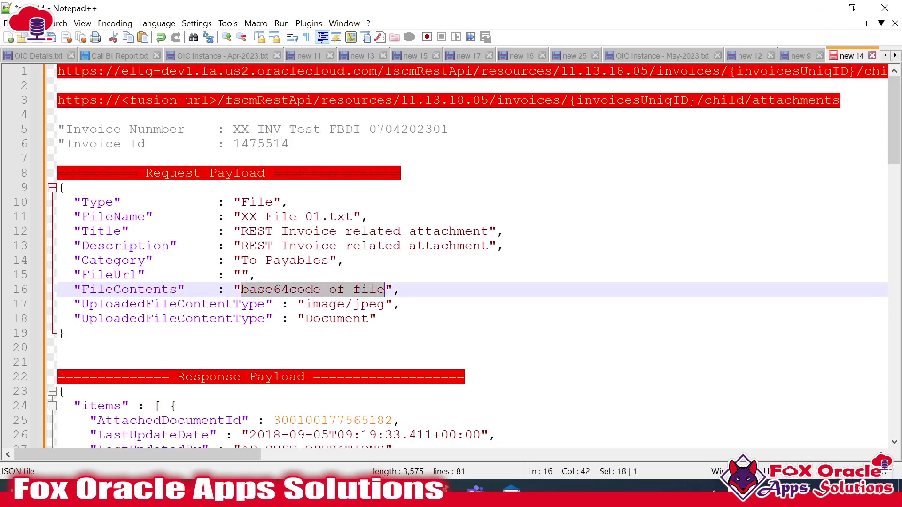
{"action": "double_click", "coordinate": [146, 304]}
{"action": "left_click_drag", "start_coordinate": [306, 319], "coordinate": [361, 318]}
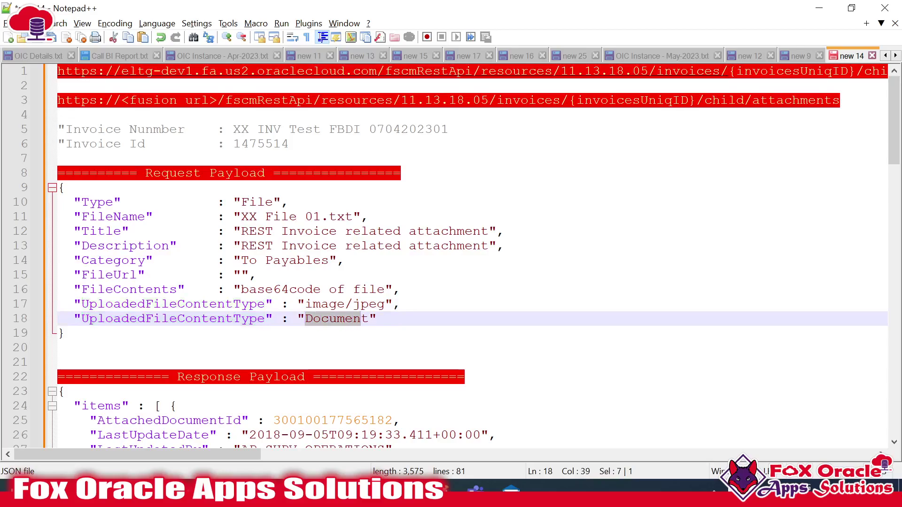
Step: Compare the image/jpeg and Document values given for UploadedFileContentType in the prepared request payload, along with its FileContents attribute
{"action": "double_click", "coordinate": [185, 320]}
{"action": "left_click_drag", "start_coordinate": [305, 304], "coordinate": [384, 304]}
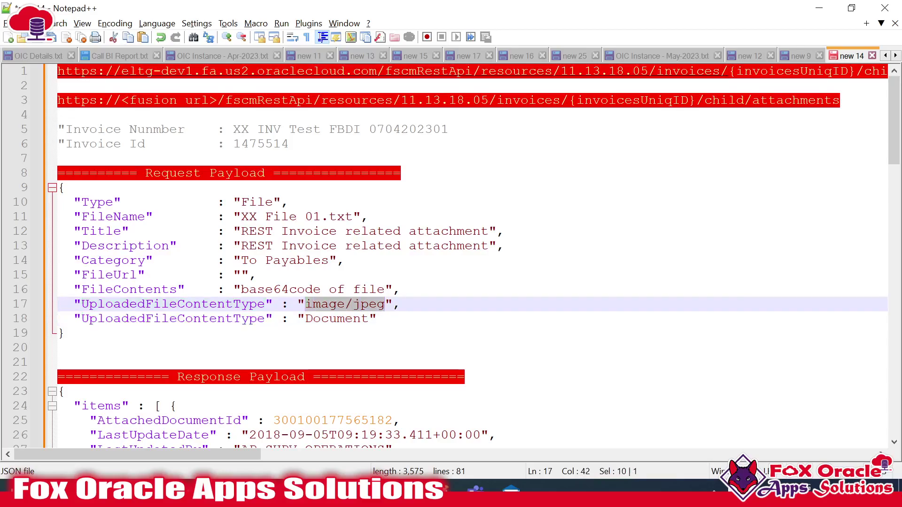
{"action": "left_click", "coordinate": [353, 304]}
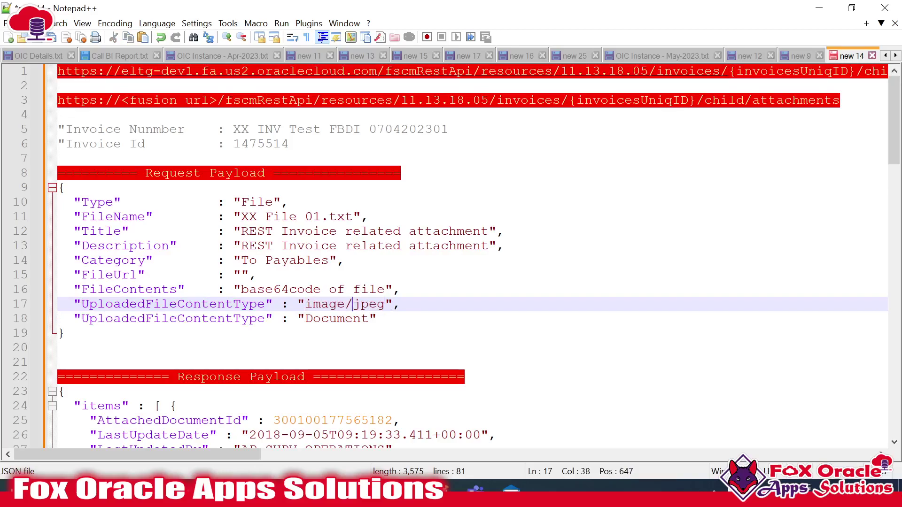
{"action": "left_click_drag", "start_coordinate": [240, 289], "coordinate": [298, 304]}
{"action": "double_click", "coordinate": [215, 306]}
{"action": "left_click", "coordinate": [305, 304]}
{"action": "left_click", "coordinate": [321, 304]}
Step: Switch to Postman and replace the invoice ID in the POST attachments URL with the Invoice Id copied from the Notepad++ notes
{"action": "key", "text": "alt+Tab"}
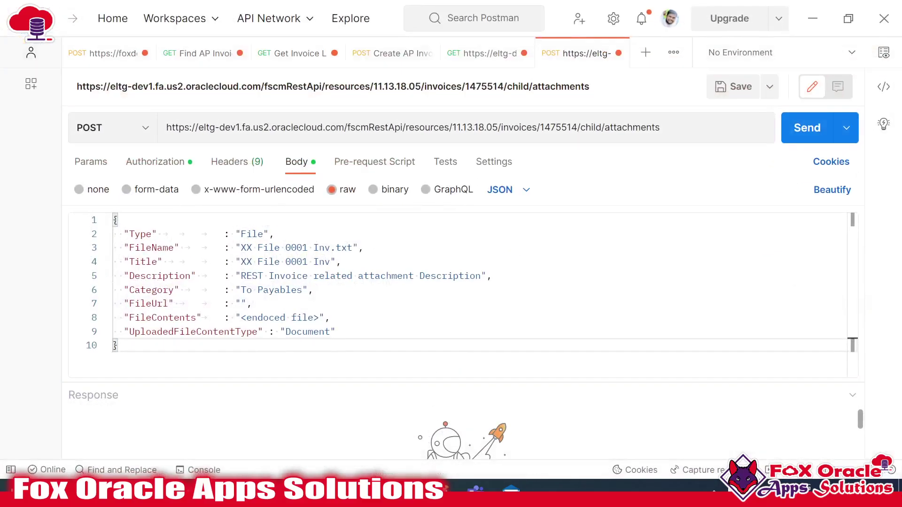
{"action": "left_click", "coordinate": [285, 276]}
{"action": "mouse_move", "coordinate": [172, 129]}
{"action": "left_mouse_down"}
{"action": "mouse_move", "coordinate": [541, 129]}
{"action": "mouse_move", "coordinate": [172, 127]}
{"action": "left_mouse_up"}
{"action": "left_click", "coordinate": [242, 128]}
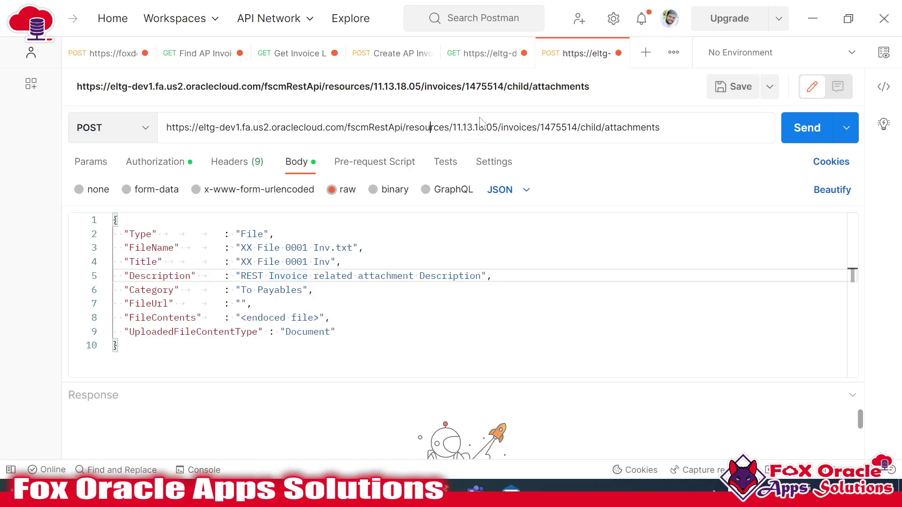
{"action": "left_click_drag", "start_coordinate": [541, 127], "coordinate": [576, 127]}
{"action": "key", "text": "alt+Tab"}
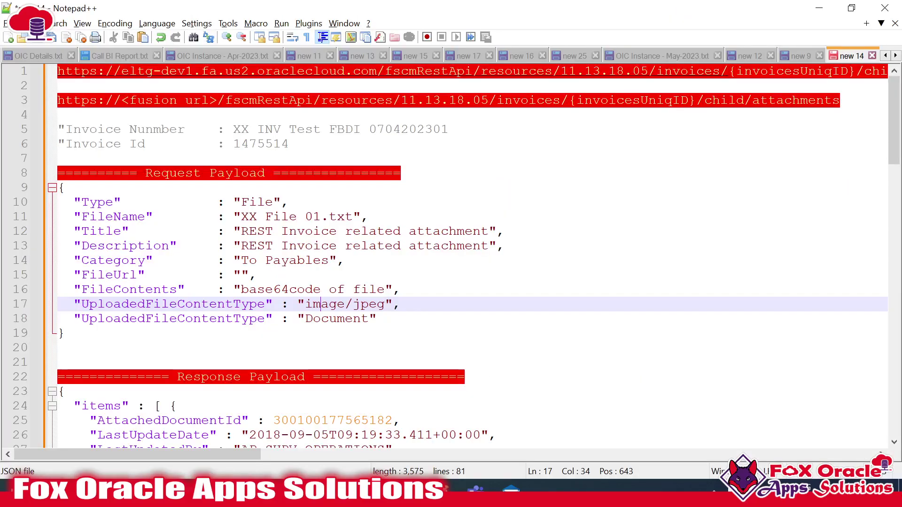
{"action": "left_click_drag", "start_coordinate": [234, 144], "coordinate": [288, 144]}
{"action": "key", "text": "ctrl+c"}
{"action": "key", "text": "alt+Tab"}
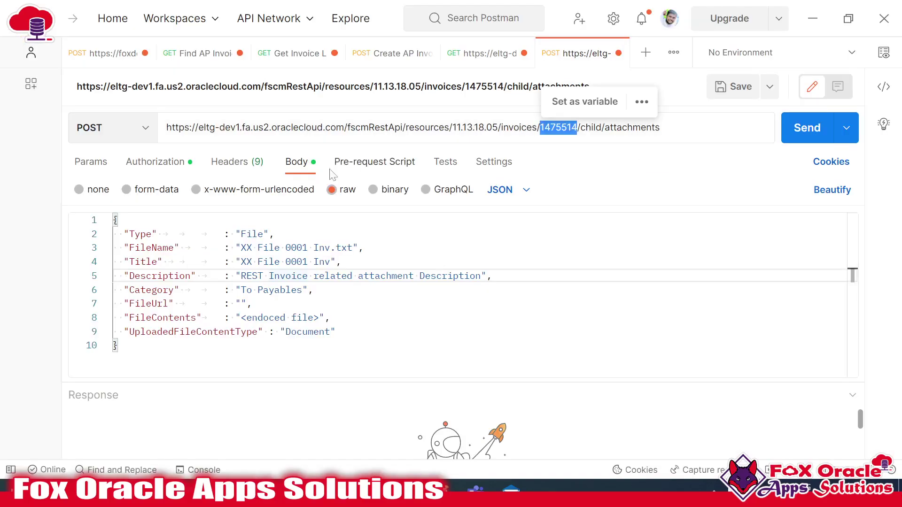
{"action": "key", "text": "ctrl+v"}
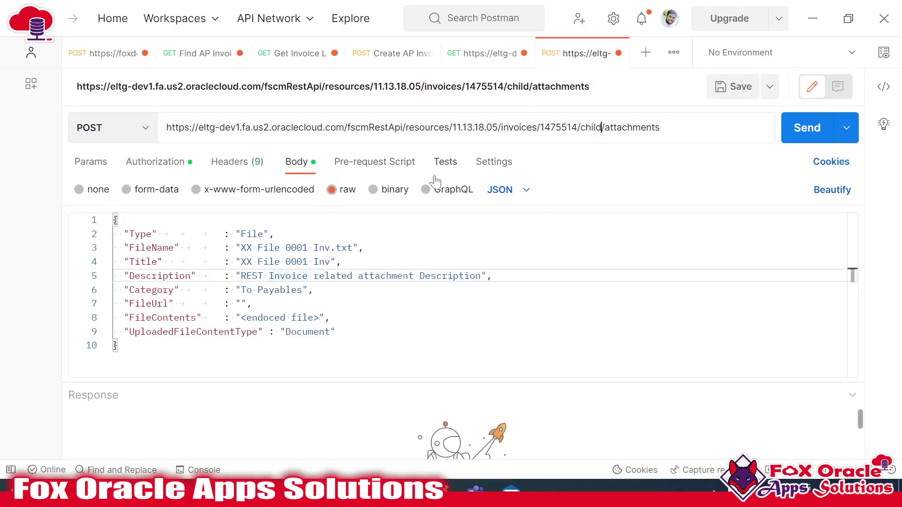
Step: Review the Type attribute and its File value in the JSON request body
{"action": "left_click", "coordinate": [135, 234]}
{"action": "left_click", "coordinate": [169, 247]}
{"action": "left_click", "coordinate": [157, 233]}
{"action": "left_click", "coordinate": [247, 233]}
{"action": "left_click", "coordinate": [252, 234]}
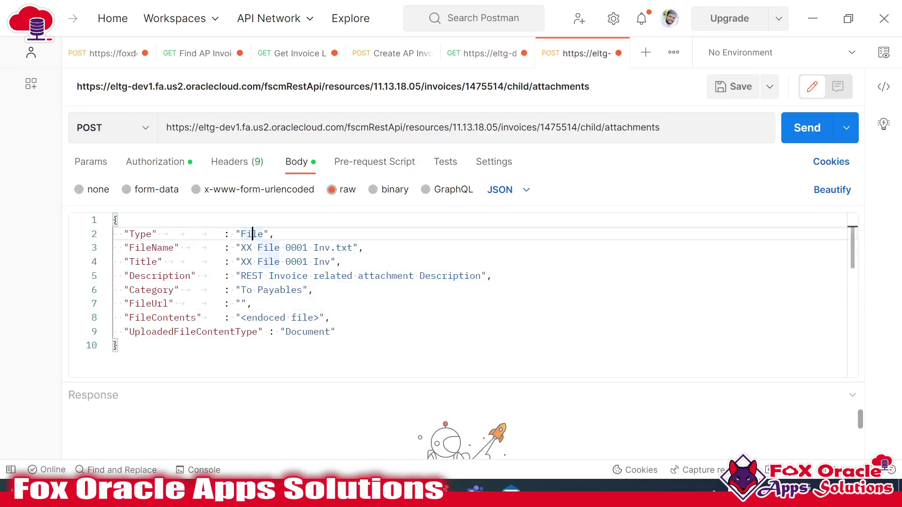
Step: Set the FileName value to "How to assign Data Access to user using REST API.docx", copied from the file in the OIC folder
{"action": "left_click_drag", "start_coordinate": [241, 248], "coordinate": [353, 248]}
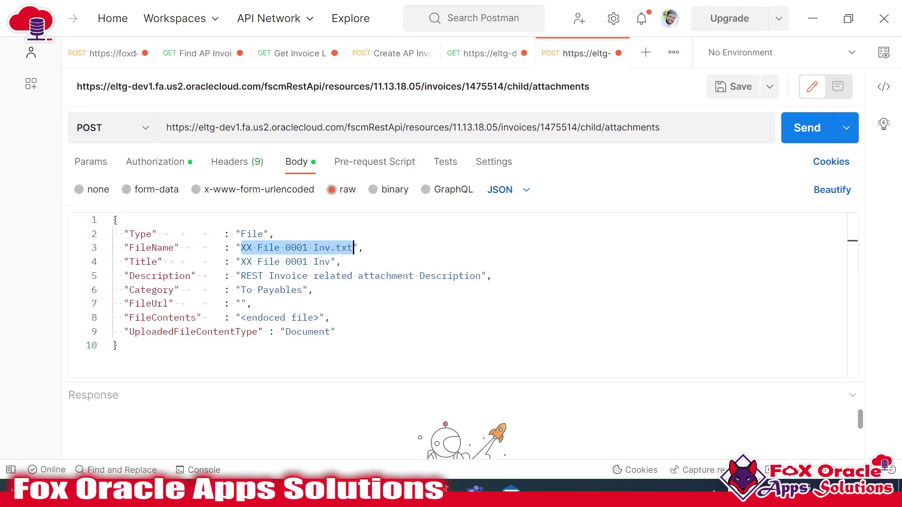
{"action": "left_click", "coordinate": [226, 492]}
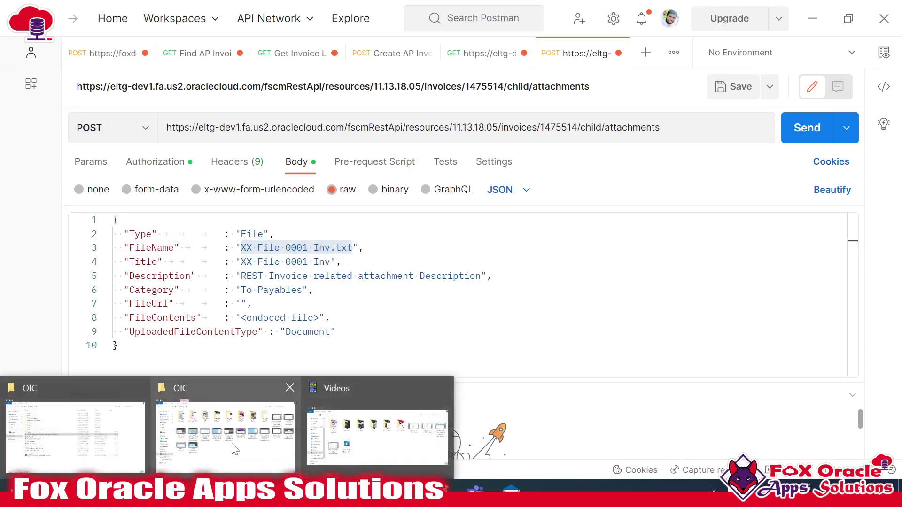
{"action": "left_click", "coordinate": [86, 440]}
{"action": "key", "text": "F2"}
{"action": "key", "text": "ctrl+a"}
{"action": "key", "text": "ctrl+c"}
{"action": "key", "text": "alt+Tab"}
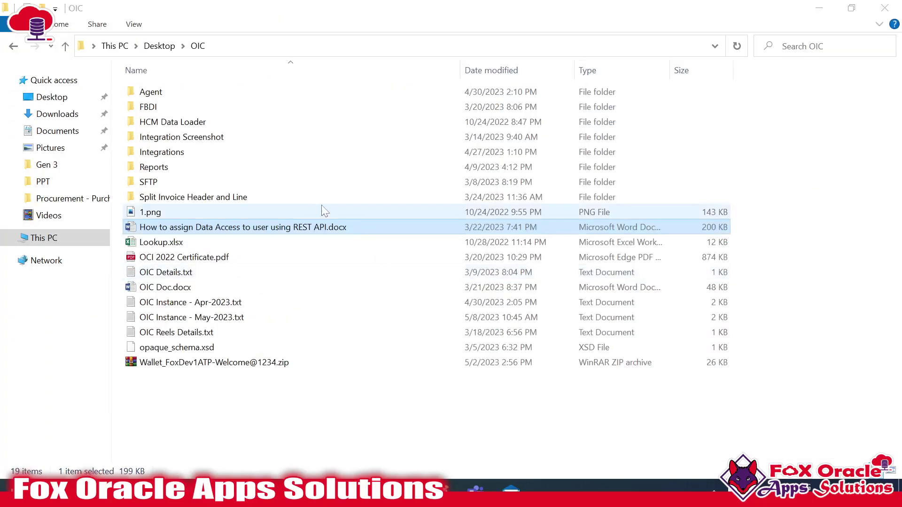
{"action": "key", "text": "alt+Tab"}
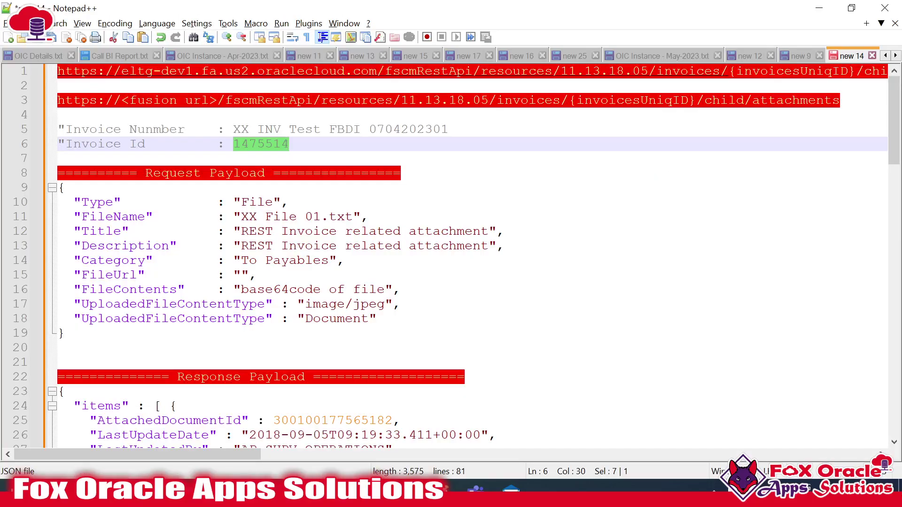
{"action": "key", "text": "alt+Tab"}
{"action": "key", "text": "ctrl+v"}
Step: Set the Title value to "How to assign Data Access to user using REST API", without the file extension
{"action": "left_click", "coordinate": [341, 262]}
{"action": "left_click_drag", "start_coordinate": [240, 261], "coordinate": [336, 262]}
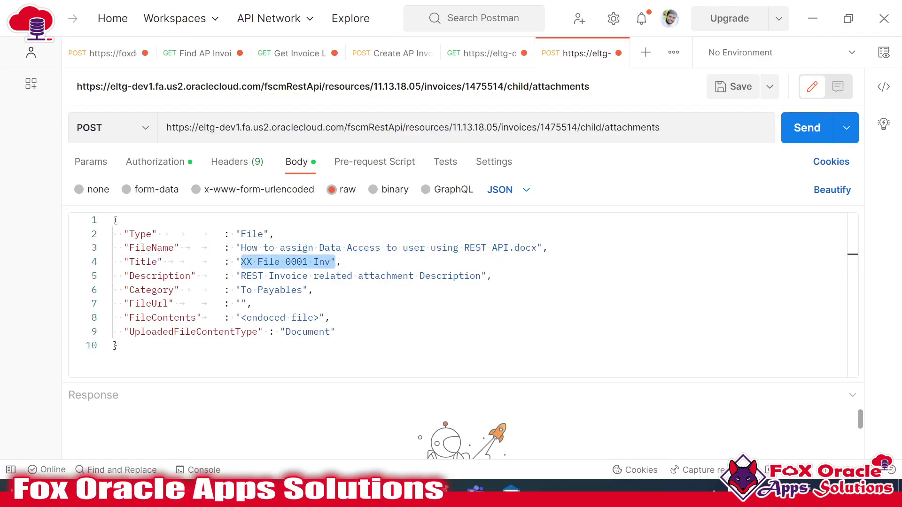
{"action": "key", "text": "ctrl+v"}
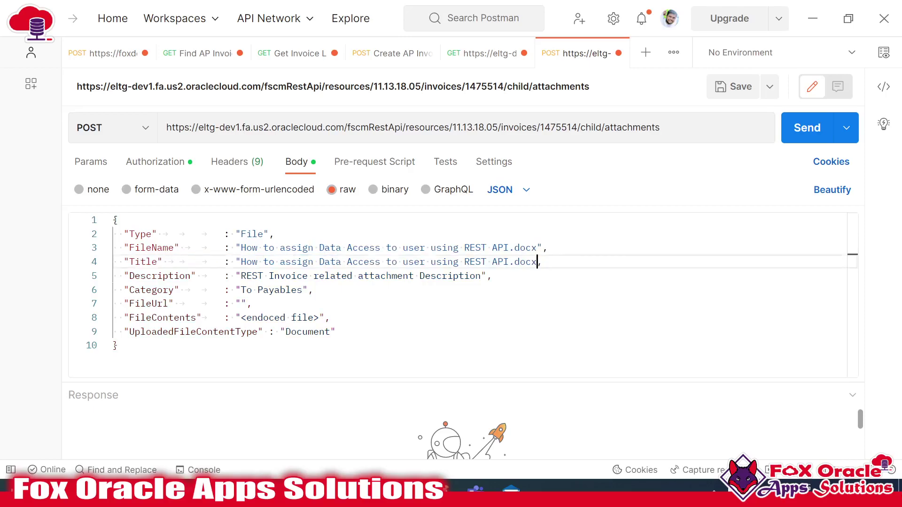
{"action": "key", "text": "Left"}
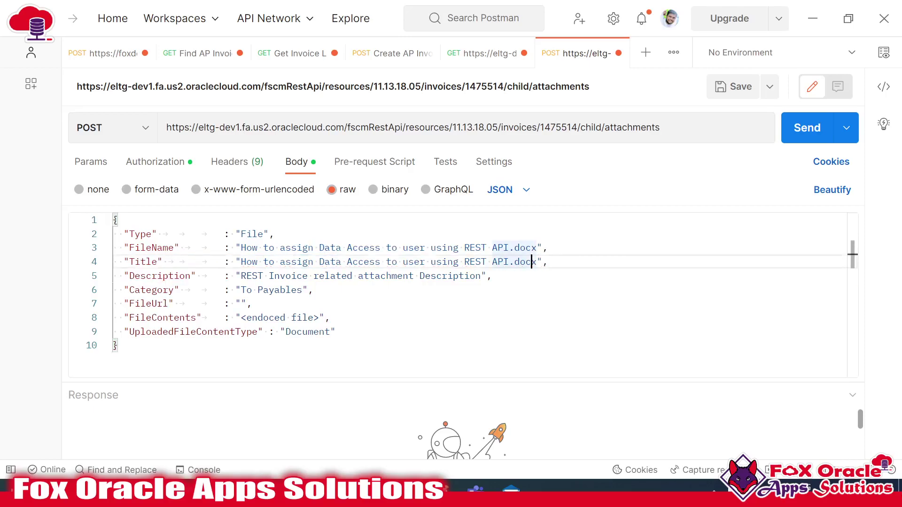
{"action": "key", "text": "BackSpace"}
{"action": "key", "text": "BackSpace"}
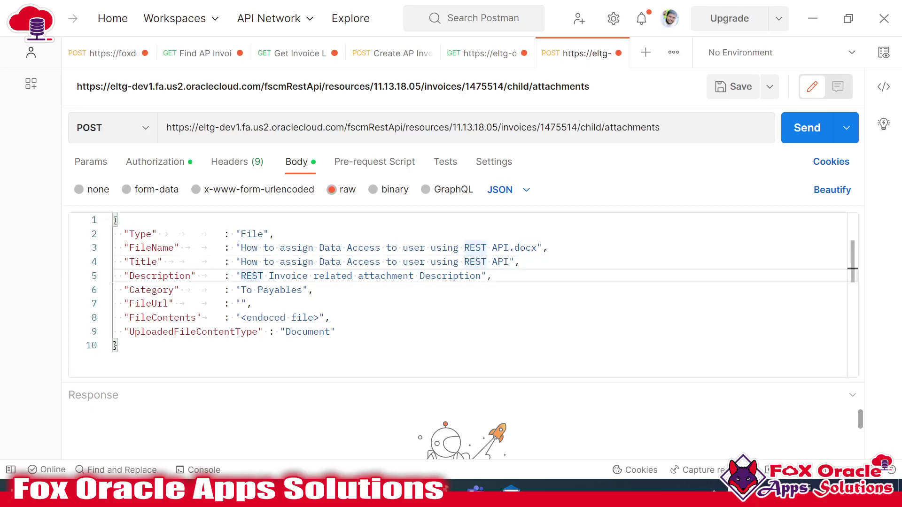
Step: Replace the Description value with "Attachment for AP invpoice file Data Access"
{"action": "left_click_drag", "start_coordinate": [241, 276], "coordinate": [492, 275]}
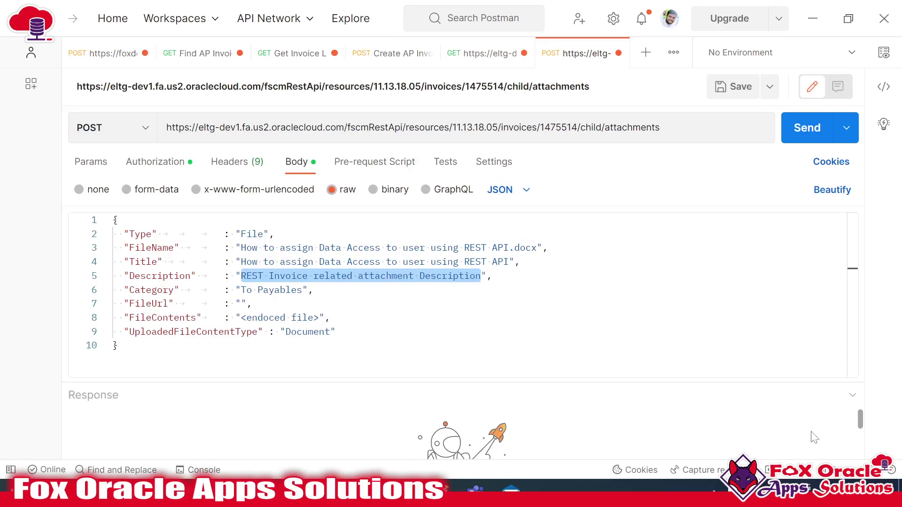
{"action": "type", "text": "Att"}
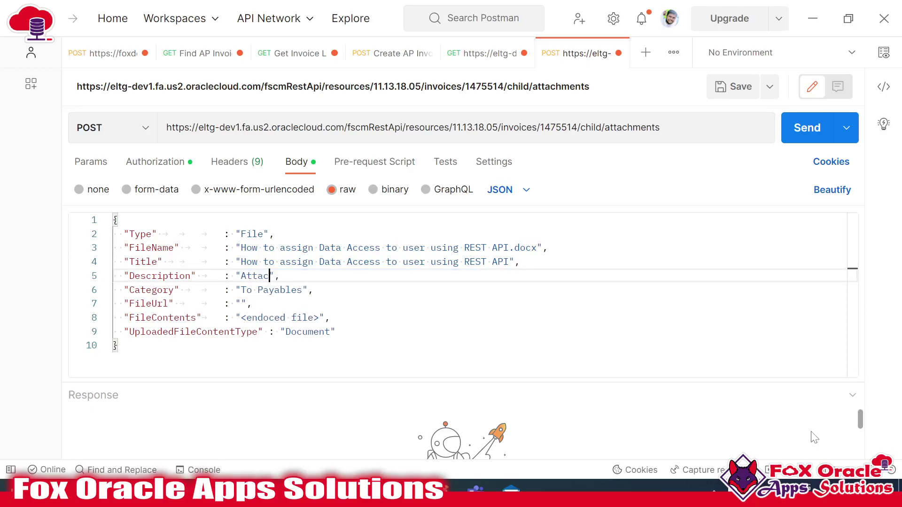
{"action": "type", "text": "achment for AP invpoice file Data a"}
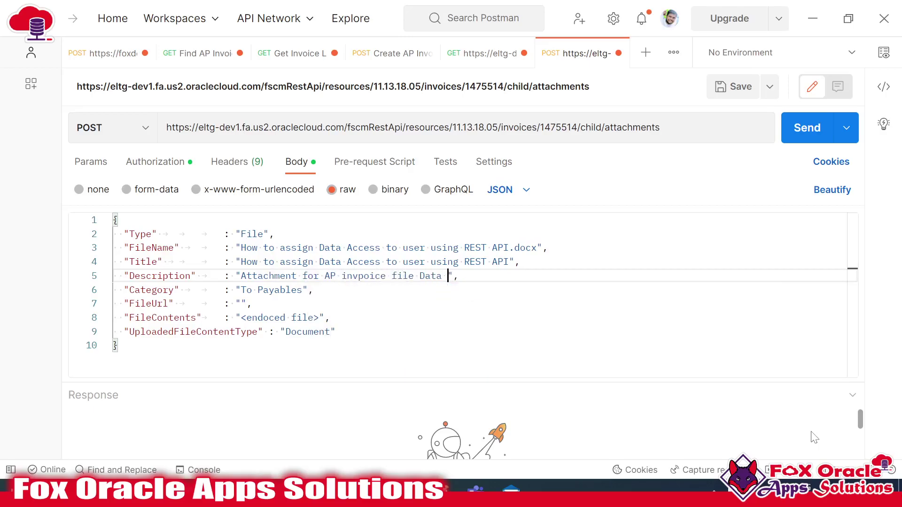
{"action": "key", "text": "BackSpace"}
{"action": "type", "text": "Access"}
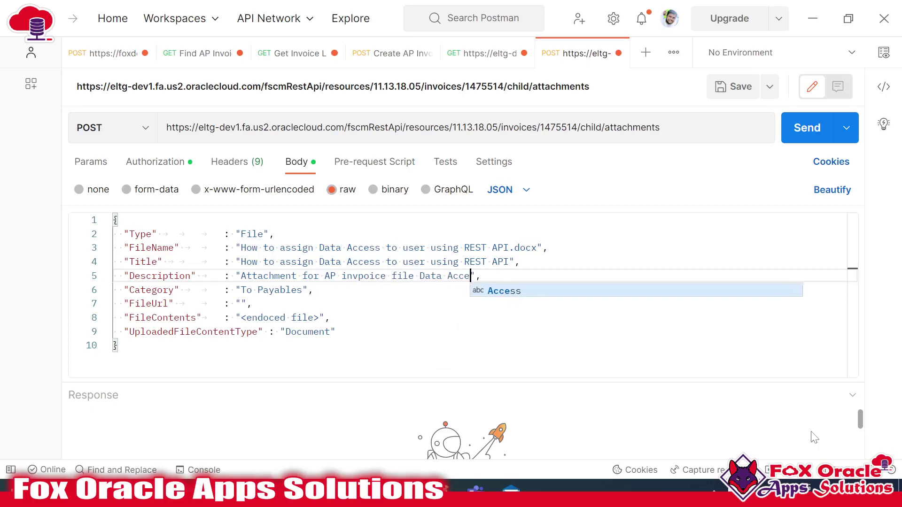
{"action": "key", "text": "Escape"}
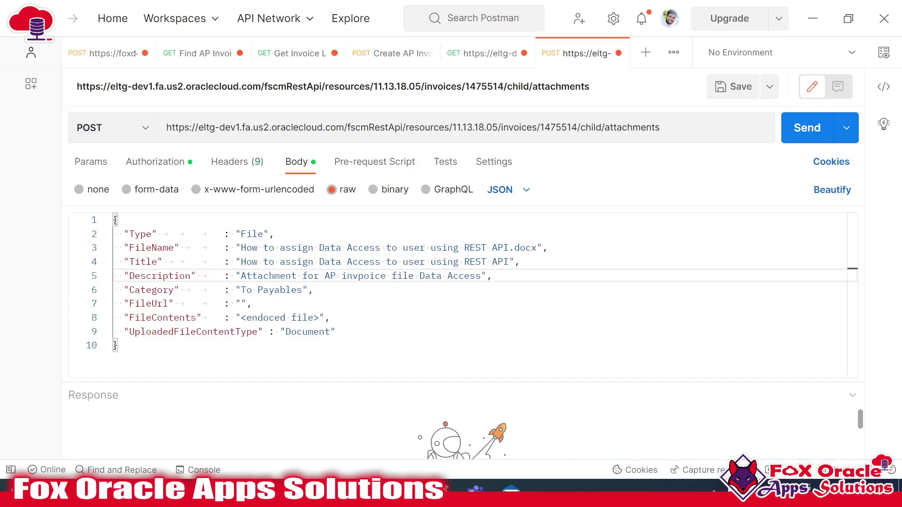
Step: Review the Category, FileUrl, FileContents and UploadedFileContentType attributes in the request body, including the FileContents placeholder
{"action": "left_click_drag", "start_coordinate": [240, 290], "coordinate": [292, 289]}
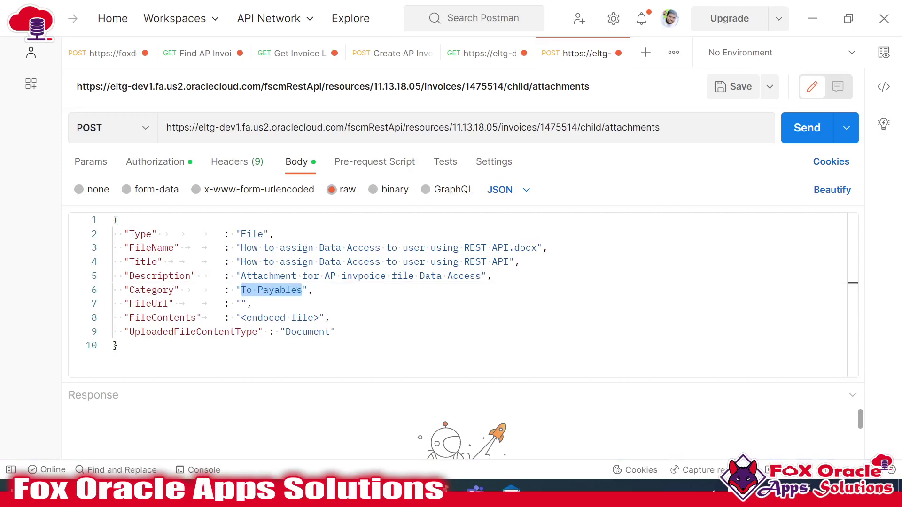
{"action": "left_click", "coordinate": [141, 304]}
{"action": "double_click", "coordinate": [151, 290]}
{"action": "left_click", "coordinate": [158, 303]}
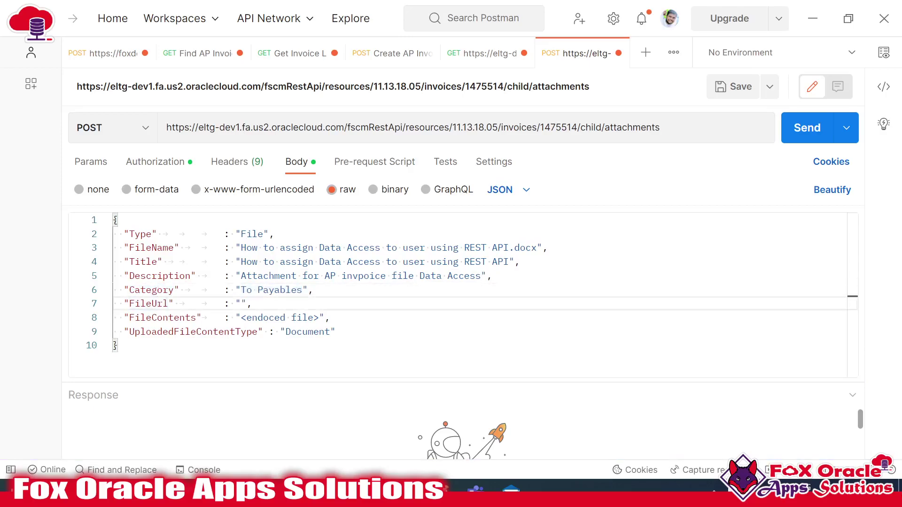
{"action": "double_click", "coordinate": [151, 318]}
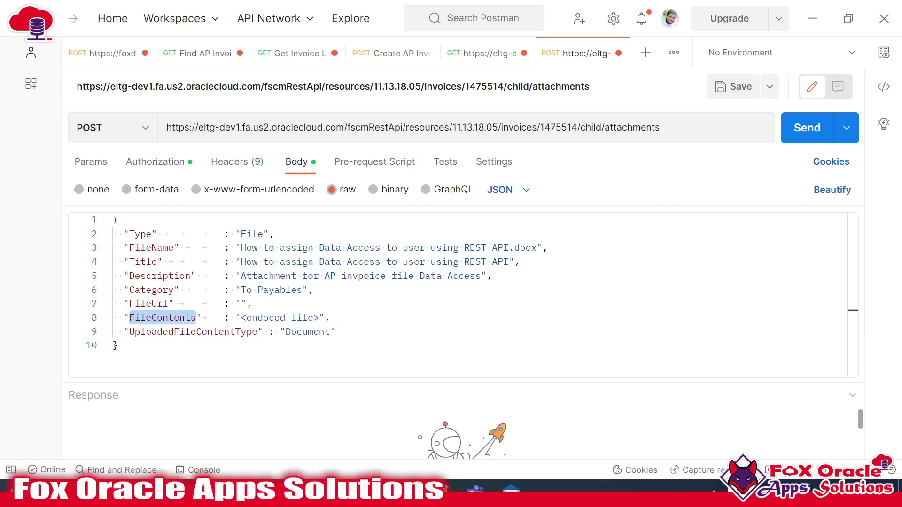
{"action": "left_click_drag", "start_coordinate": [129, 332], "coordinate": [259, 332]}
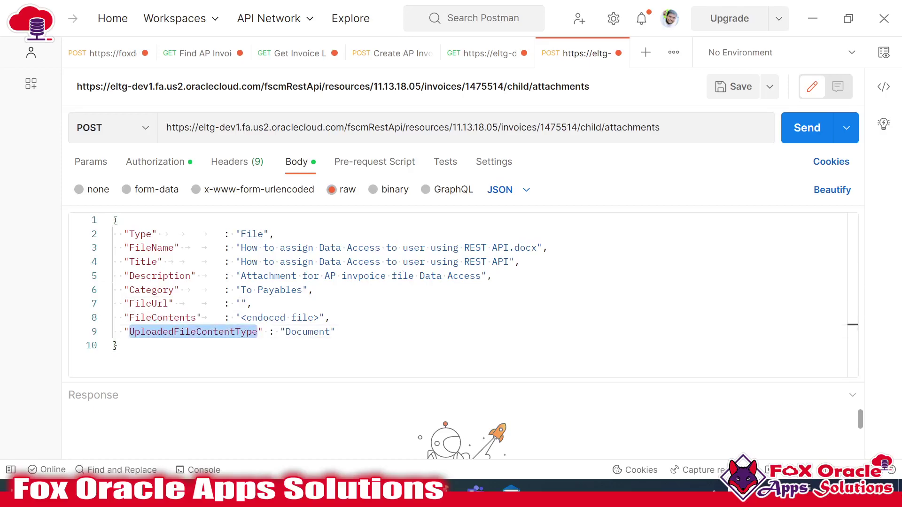
{"action": "left_click_drag", "start_coordinate": [286, 332], "coordinate": [332, 331]}
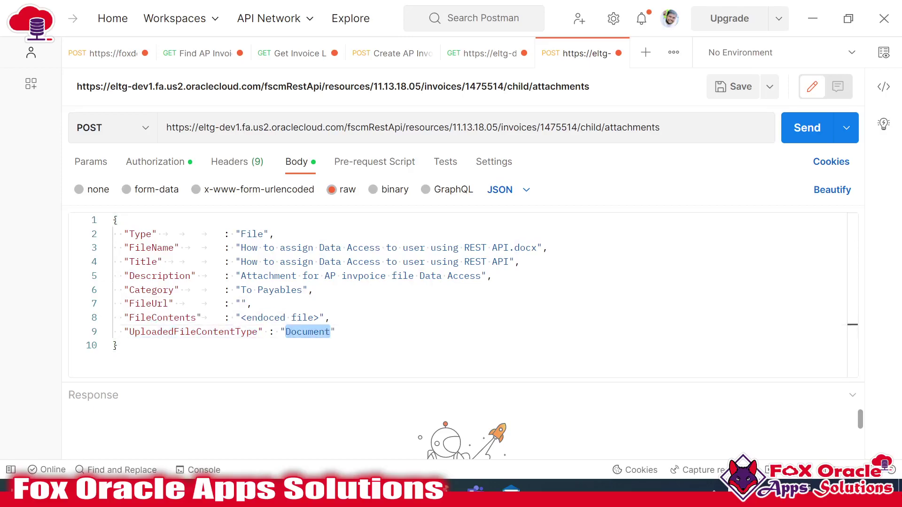
{"action": "left_click_drag", "start_coordinate": [241, 317], "coordinate": [314, 318]}
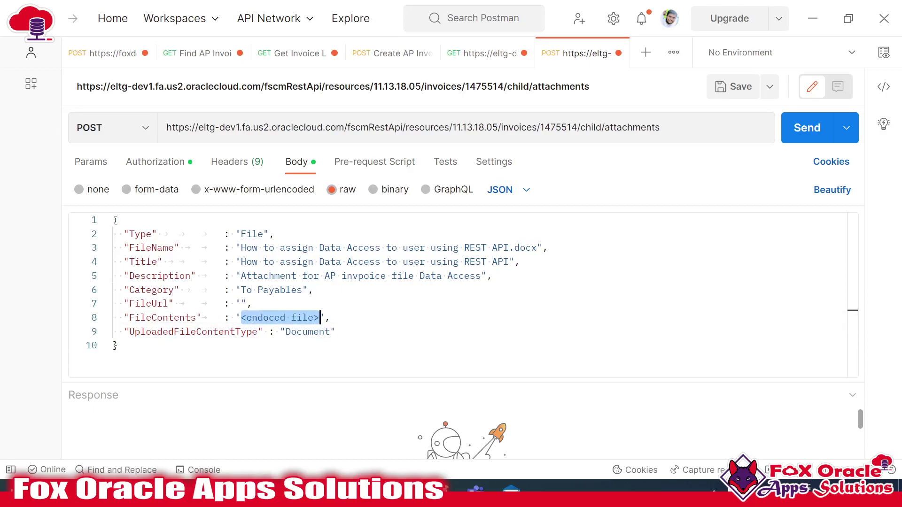
Step: Switch to Chrome and bring up the File to Base64 converter page on Base64.Guru
{"action": "mouse_move", "coordinate": [226, 493]}
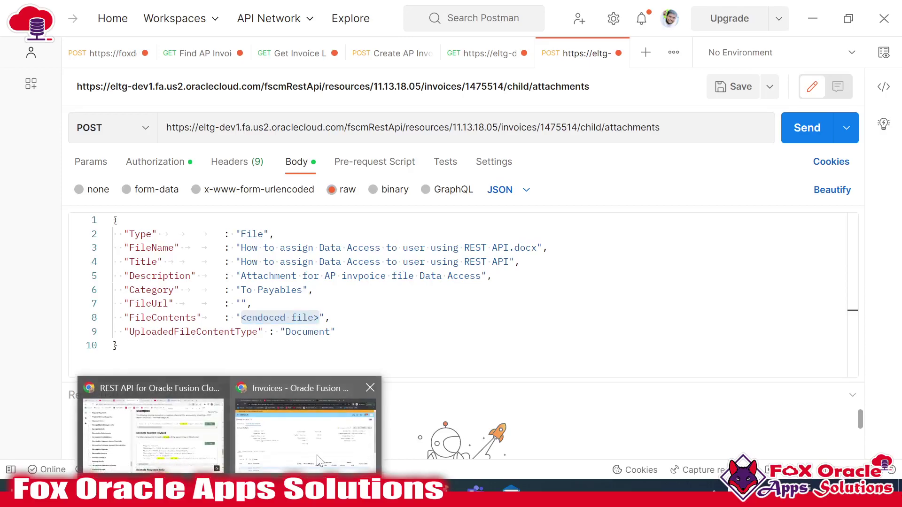
{"action": "left_click", "coordinate": [305, 423]}
{"action": "left_click", "coordinate": [592, 13]}
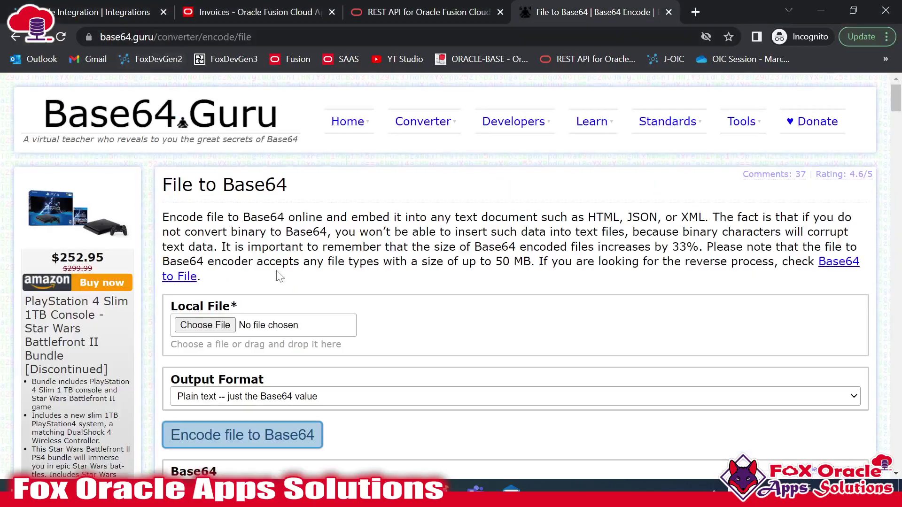
Step: Choose "How to assign Data Access to user using REST API.docx" from the Desktop OIC folder and encode it to Base64
{"action": "left_click", "coordinate": [204, 325]}
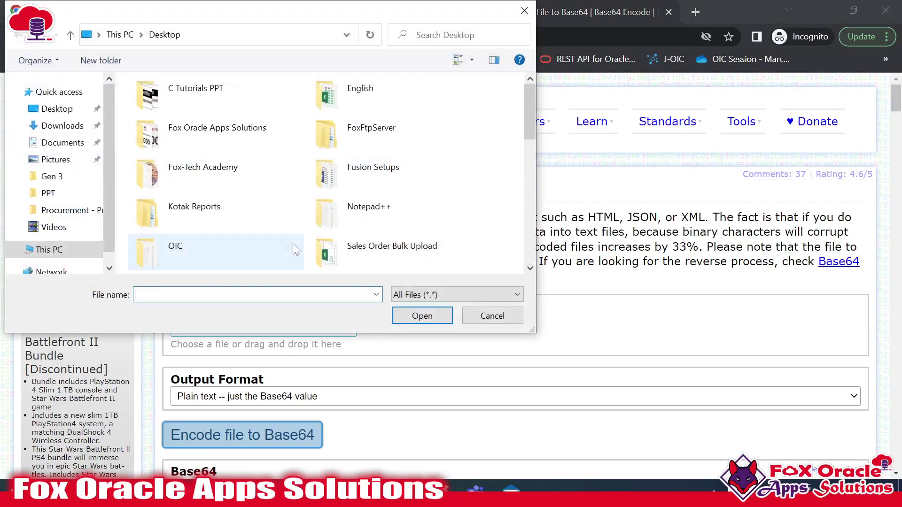
{"action": "scroll", "coordinate": [270, 195], "scroll_direction": "down", "scroll_amount": 5}
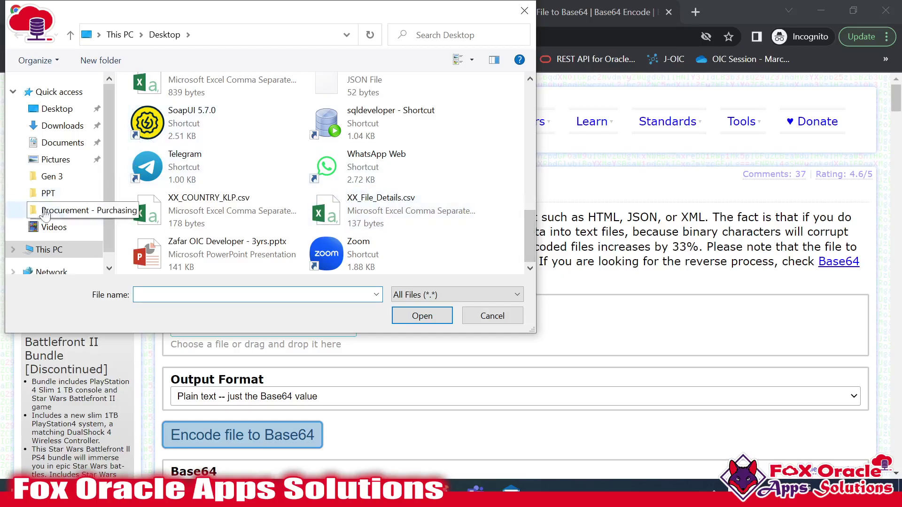
{"action": "left_click_drag", "start_coordinate": [529, 223], "coordinate": [524, 127]}
{"action": "double_click", "coordinate": [159, 135]}
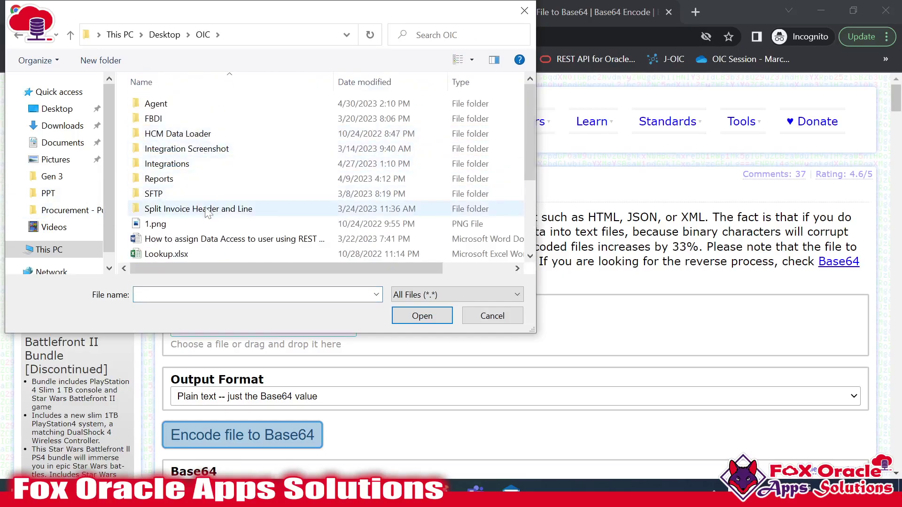
{"action": "scroll", "coordinate": [201, 159], "scroll_direction": "down", "scroll_amount": 3}
{"action": "double_click", "coordinate": [197, 119]}
{"action": "scroll", "coordinate": [219, 291], "scroll_direction": "down", "scroll_amount": 3}
{"action": "left_click", "coordinate": [219, 302]}
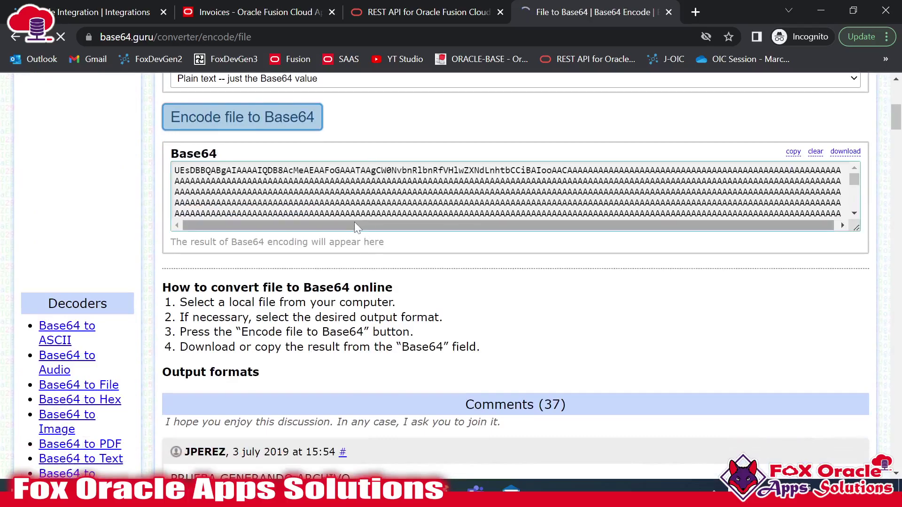
Step: Look through the generated Base64 text of the encoded document down to its end
{"action": "left_click_drag", "start_coordinate": [354, 221], "coordinate": [443, 229]}
{"action": "scroll", "coordinate": [509, 191], "scroll_direction": "down", "scroll_amount": 15}
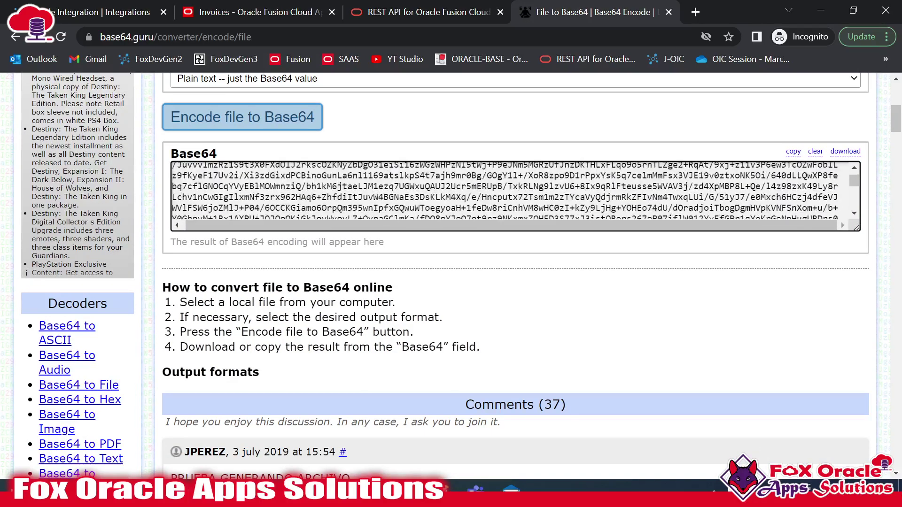
{"action": "left_click_drag", "start_coordinate": [857, 185], "coordinate": [858, 204]}
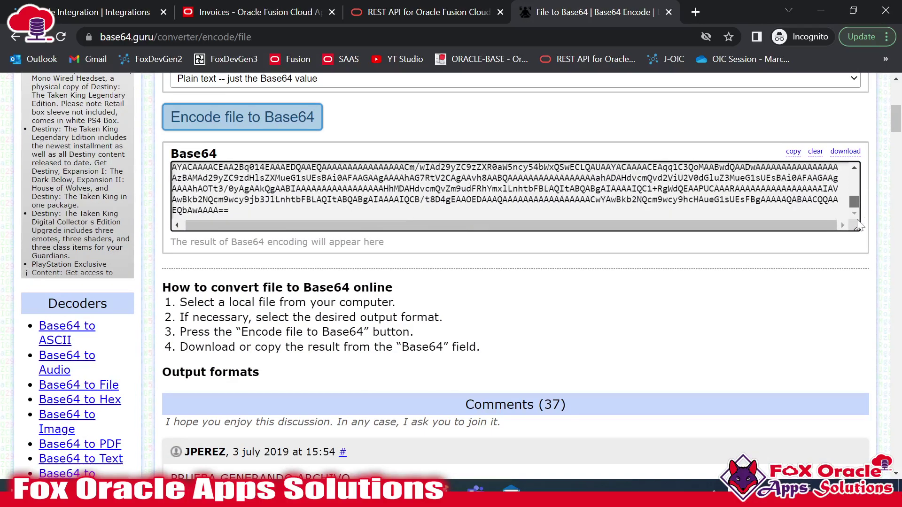
Step: Select the complete Base64 output of the encoded document and copy it
{"action": "scroll", "coordinate": [248, 225], "scroll_direction": "down", "scroll_amount": 3}
{"action": "scroll", "coordinate": [289, 211], "scroll_direction": "up", "scroll_amount": 5}
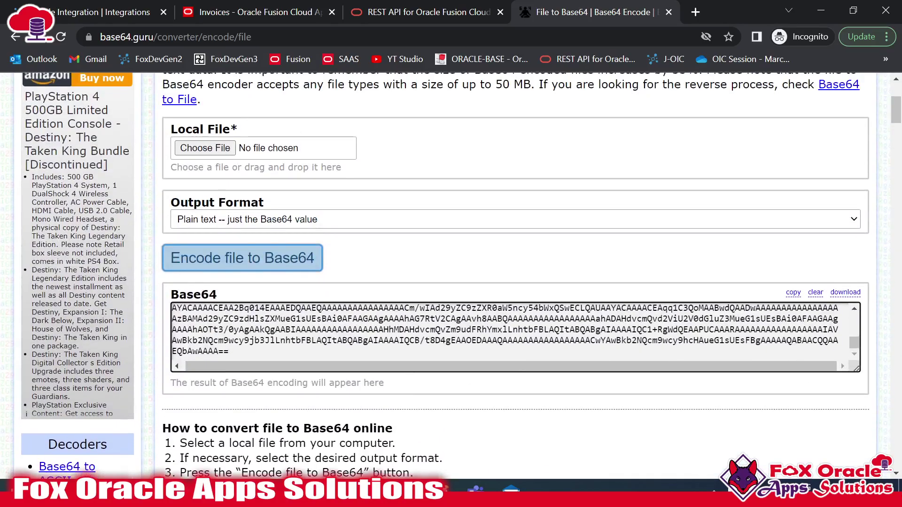
{"action": "left_click", "coordinate": [173, 256]}
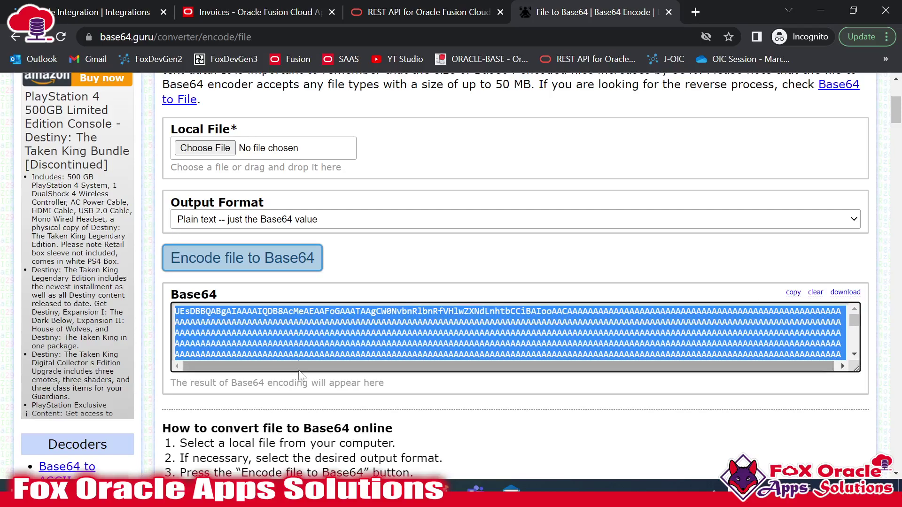
Step: Switch to Postman and replace the "<endoced file>" placeholder in FileContents with the copied Base64 text
{"action": "key", "text": "alt+Tab"}
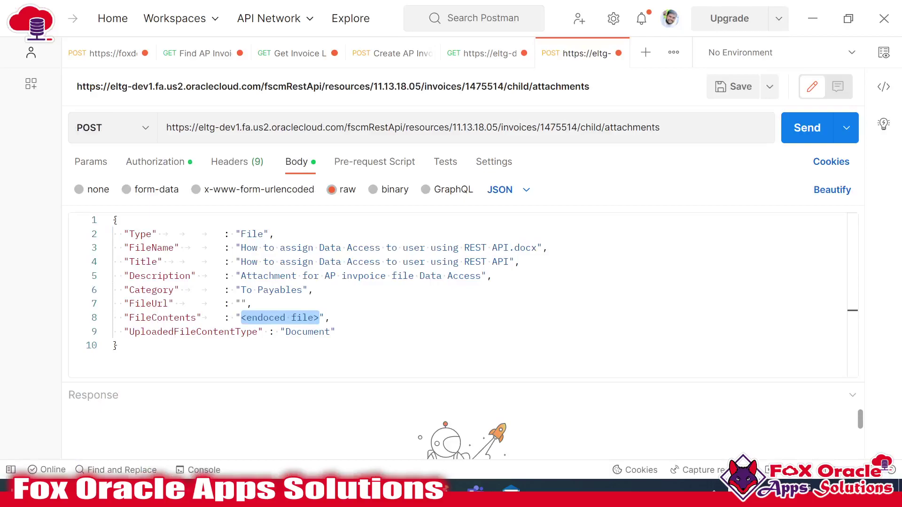
{"action": "key", "text": "ctrl+v"}
{"action": "scroll", "coordinate": [463, 295], "scroll_direction": "down", "scroll_amount": 1}
{"action": "scroll", "coordinate": [464, 295], "scroll_direction": "up", "scroll_amount": 6}
{"action": "scroll", "coordinate": [852, 244], "scroll_direction": "up", "scroll_amount": 15}
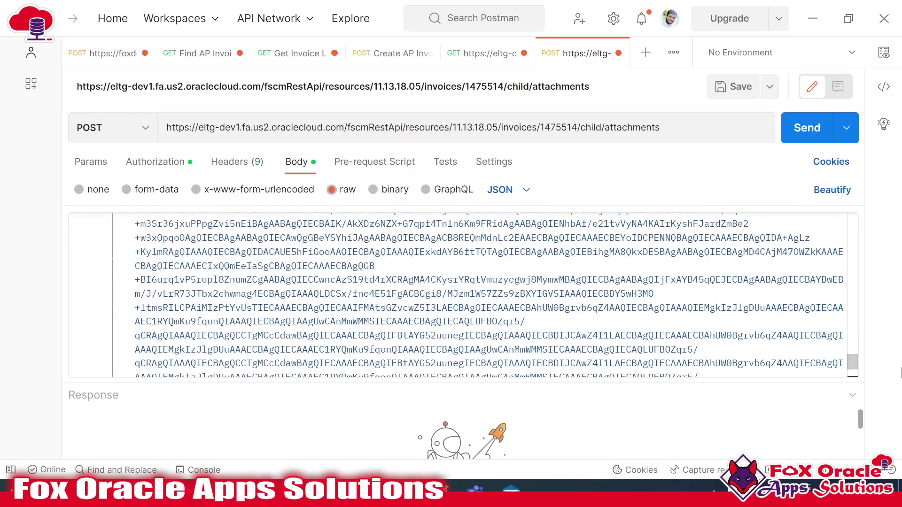
{"action": "left_click", "coordinate": [235, 317]}
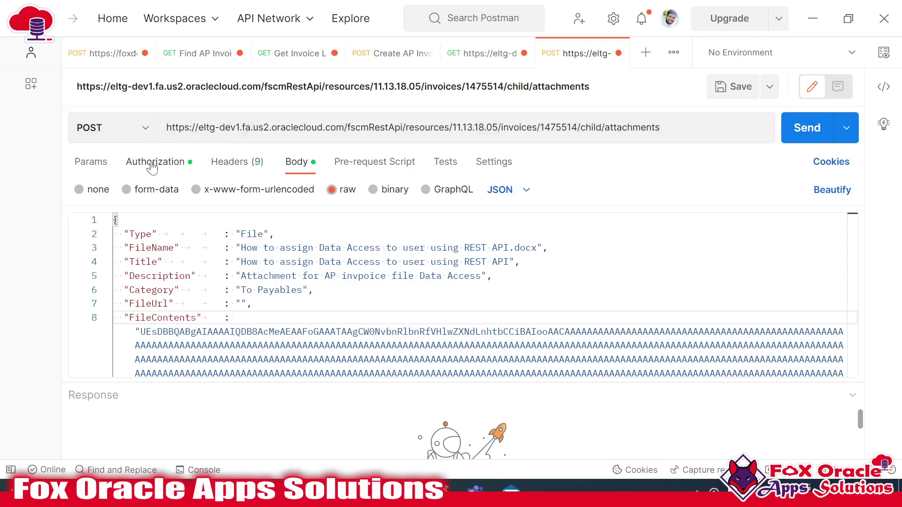
Step: Send the POST request to the invoice's attachments endpoint and enlarge the response area to check its status
{"action": "left_click", "coordinate": [810, 132]}
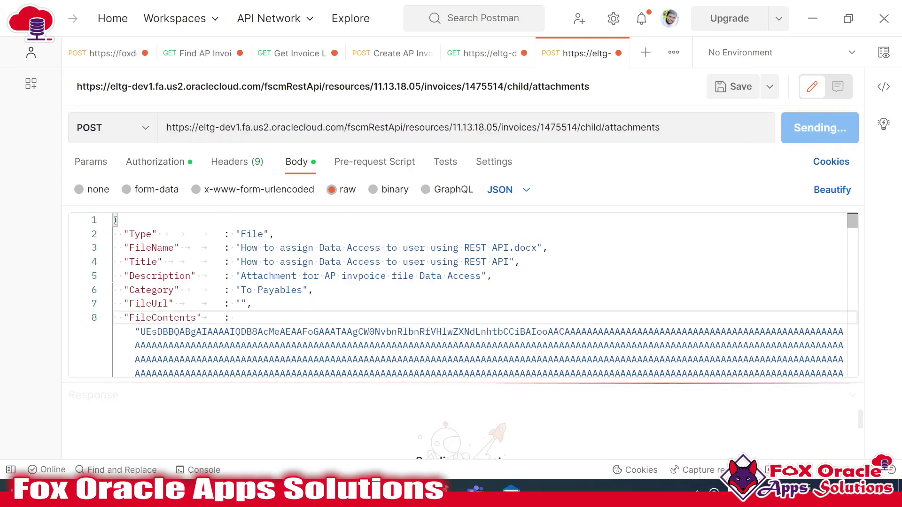
{"action": "left_click_drag", "start_coordinate": [538, 383], "coordinate": [538, 302]}
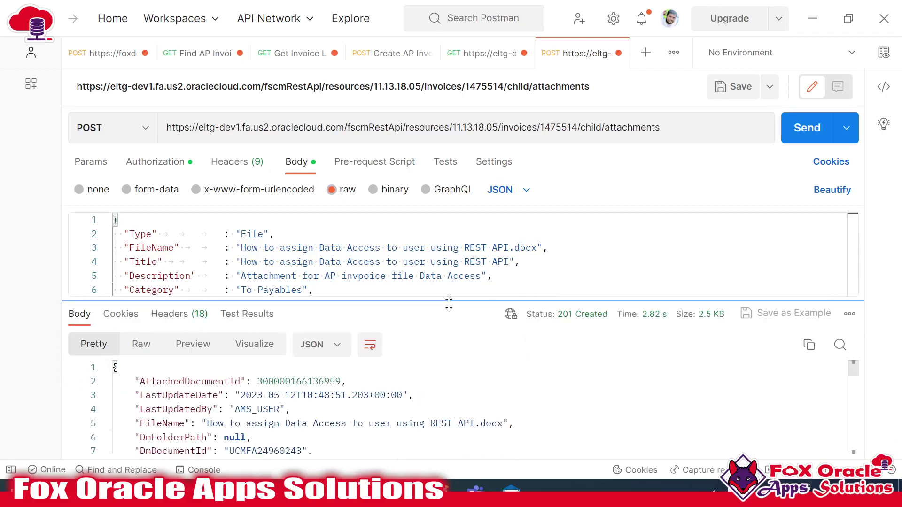
{"action": "left_click_drag", "start_coordinate": [450, 302], "coordinate": [449, 281]}
{"action": "mouse_move", "coordinate": [563, 304]}
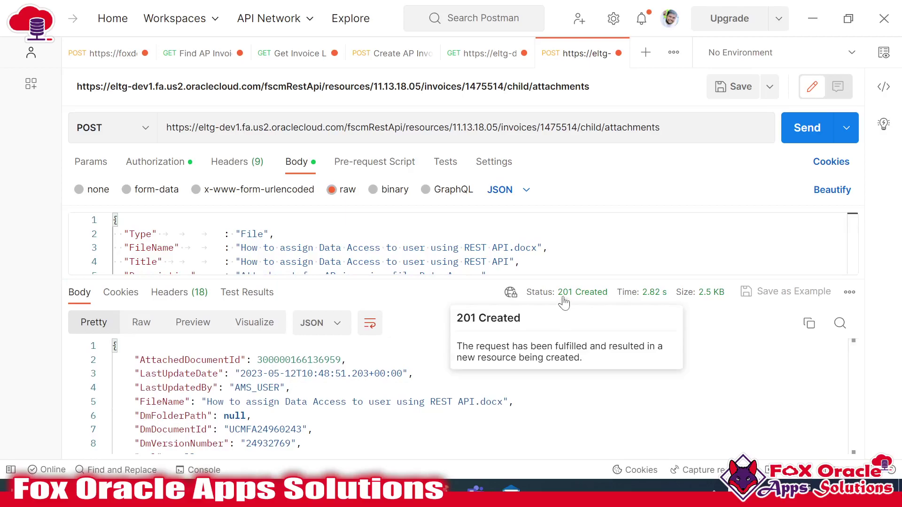
Step: Examine the FileName, DmDocumentId, DmVersionNumber and FileUrl attributes in the response body
{"action": "left_click", "coordinate": [413, 401]}
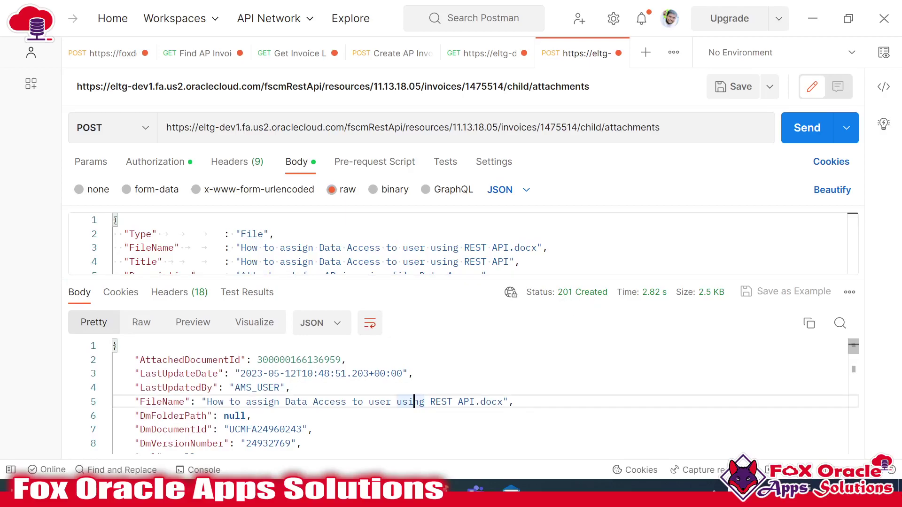
{"action": "left_click", "coordinate": [174, 430]}
{"action": "left_click_drag", "start_coordinate": [230, 430], "coordinate": [292, 429]}
{"action": "double_click", "coordinate": [262, 429]}
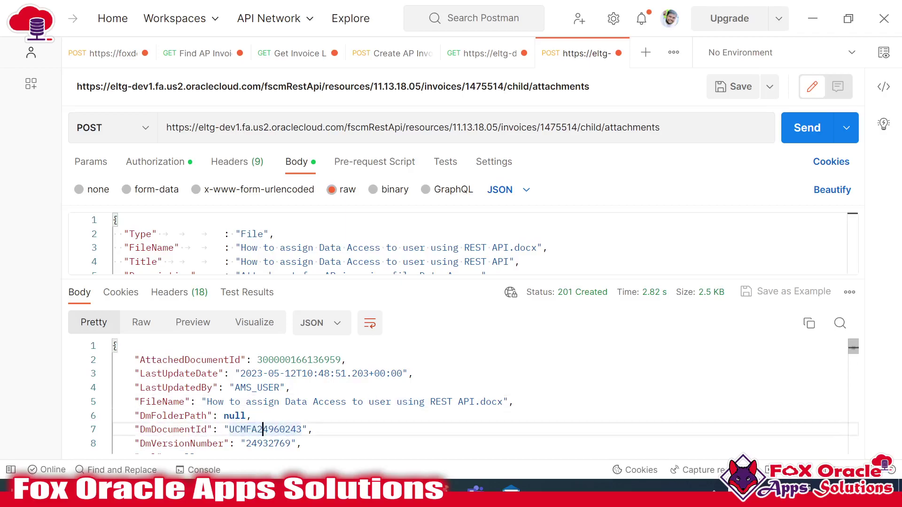
{"action": "left_click", "coordinate": [202, 454]}
{"action": "double_click", "coordinate": [284, 419]}
{"action": "scroll", "coordinate": [283, 413], "scroll_direction": "down", "scroll_amount": 2}
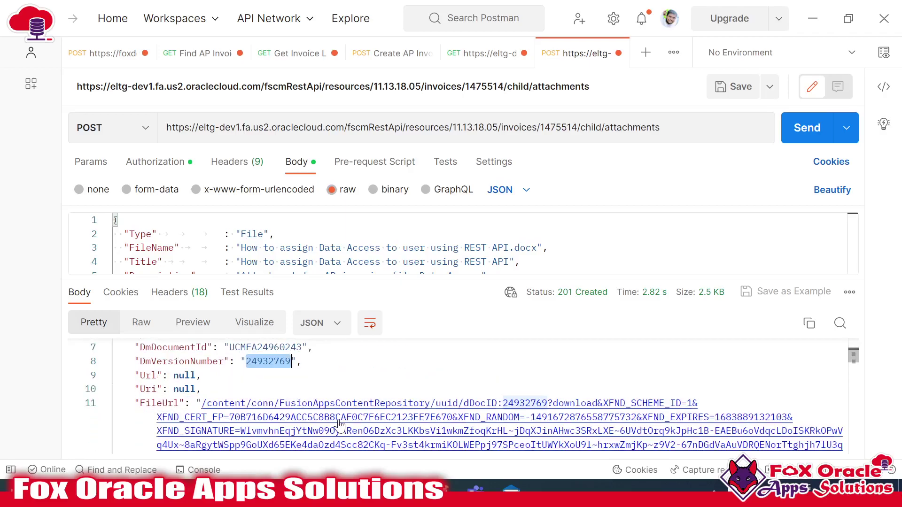
{"action": "scroll", "coordinate": [291, 361], "scroll_direction": "down", "scroll_amount": 2}
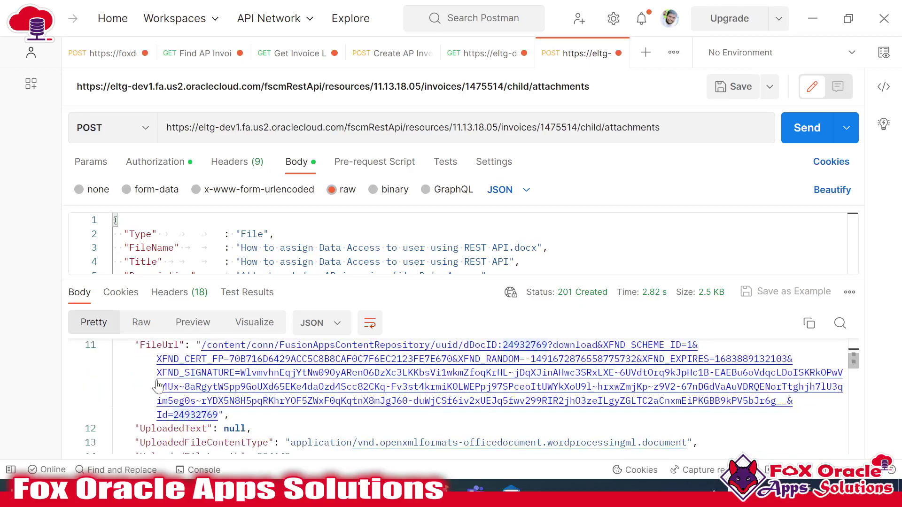
Step: Open the response's FileUrl link as a separate GET request and return to the POST attachments request
{"action": "key", "text": "ctrl+t"}
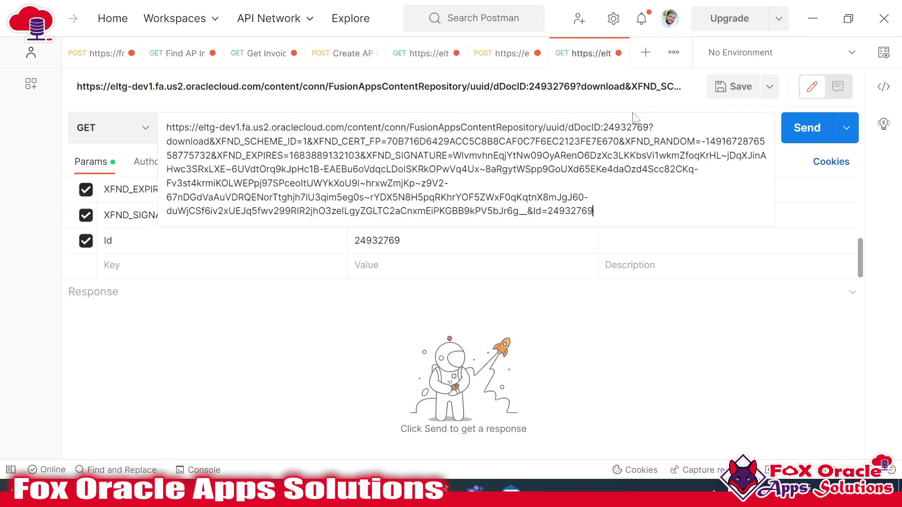
{"action": "left_click", "coordinate": [484, 54]}
{"action": "left_click", "coordinate": [252, 429]}
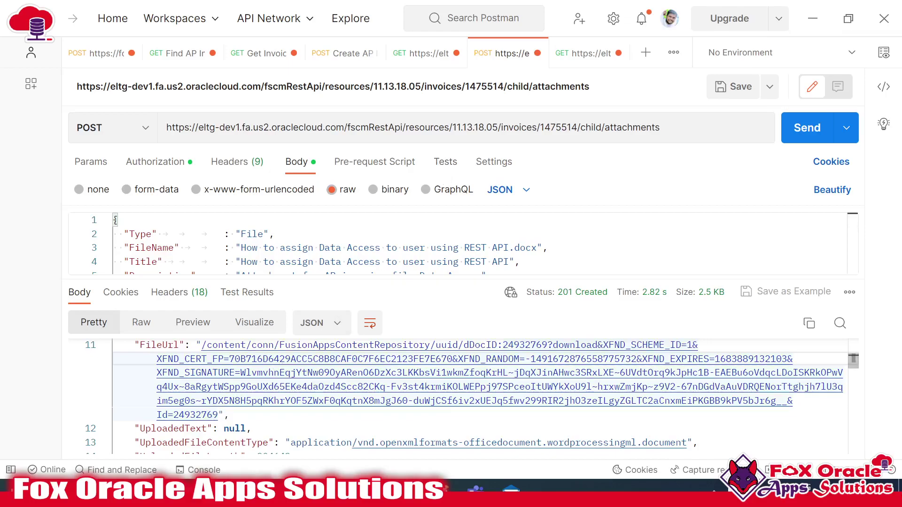
Step: Review the uploaded file name, Title and Description in the response, recheck the status, and enlarge the request body area
{"action": "scroll", "coordinate": [252, 422], "scroll_direction": "down", "scroll_amount": 2}
{"action": "scroll", "coordinate": [252, 370], "scroll_direction": "down", "scroll_amount": 8}
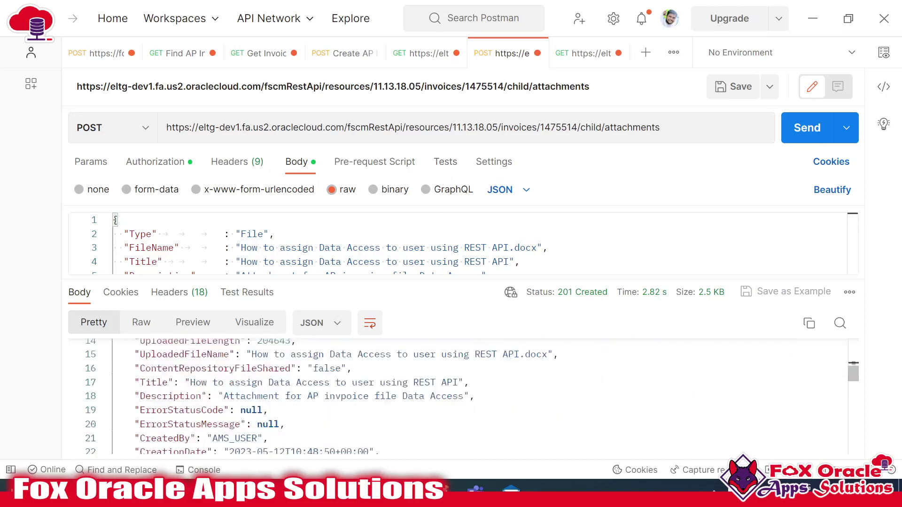
{"action": "scroll", "coordinate": [458, 397], "scroll_direction": "up", "scroll_amount": 10}
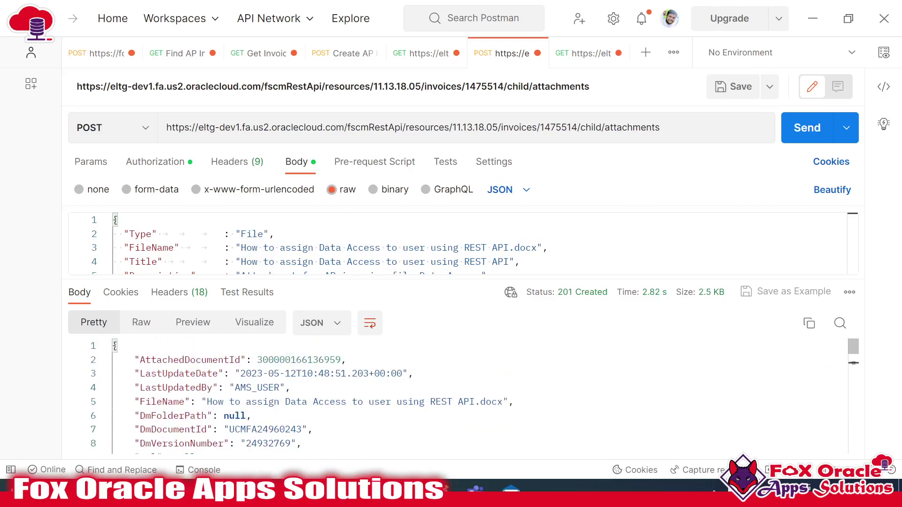
{"action": "mouse_move", "coordinate": [588, 297]}
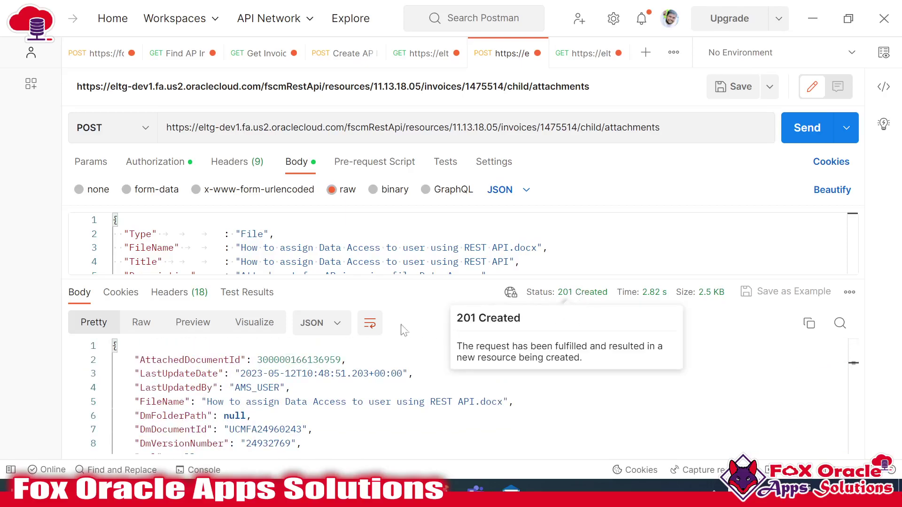
{"action": "left_click_drag", "start_coordinate": [403, 280], "coordinate": [403, 346]}
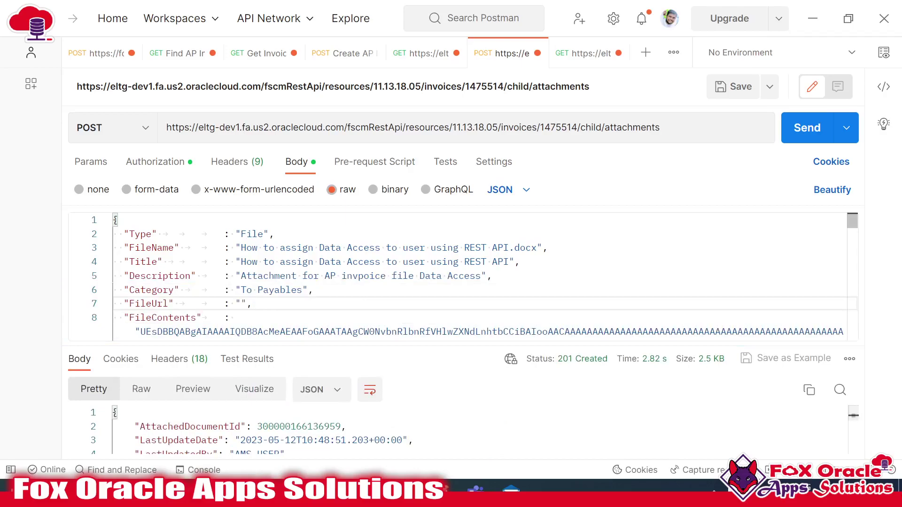
Step: Switch to the Oracle Fusion Invoices page in Chrome, cancel out of the invoice details and reopen the same invoice to refresh its attachments
{"action": "mouse_move", "coordinate": [230, 491]}
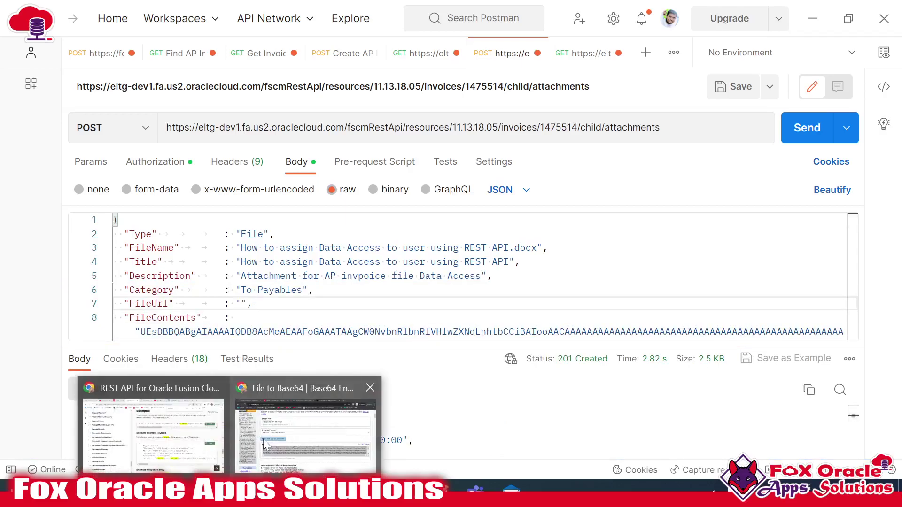
{"action": "left_click", "coordinate": [308, 432]}
{"action": "left_click", "coordinate": [267, 13]}
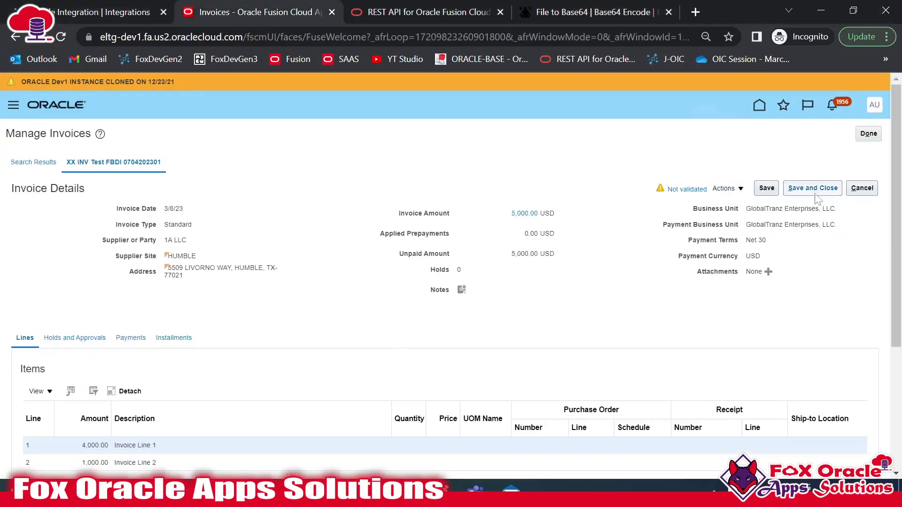
{"action": "left_click", "coordinate": [862, 188]}
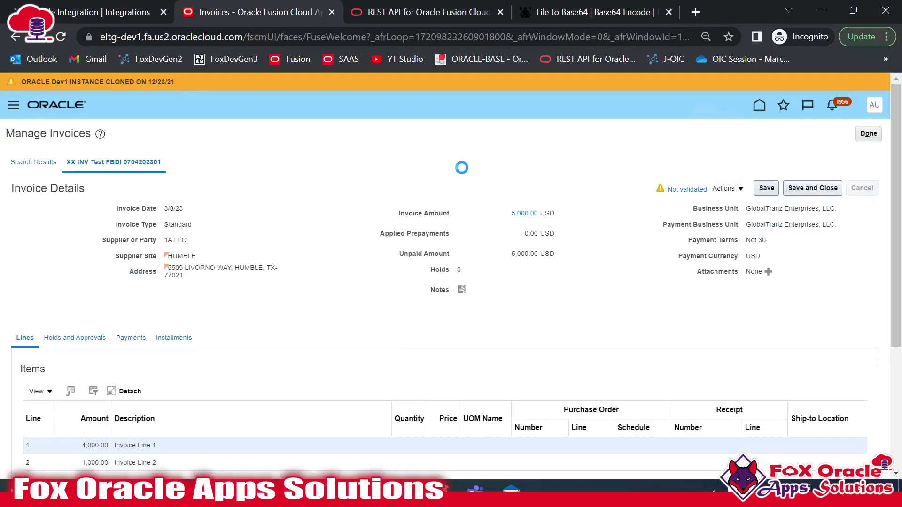
{"action": "left_click", "coordinate": [82, 277]}
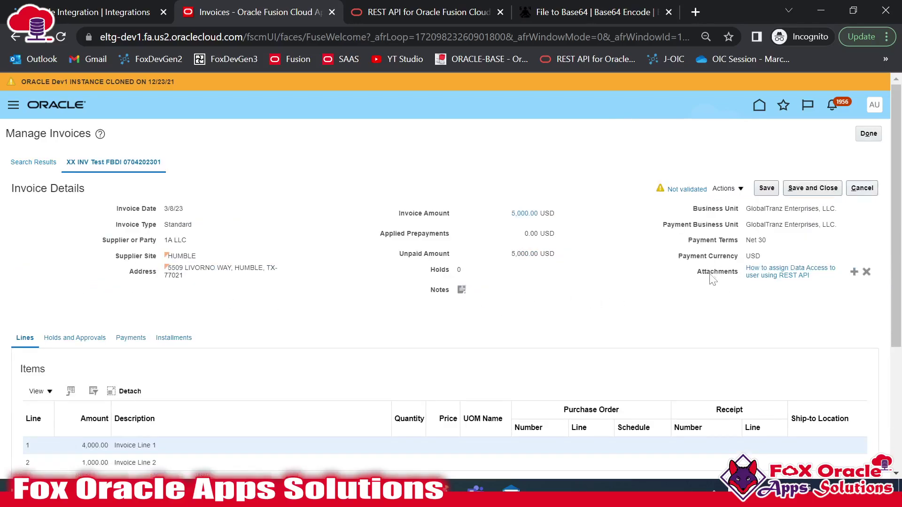
Step: Download the invoice attachment "How to assign Data Access to user using REST API", open it in Word and clear the default-program prompt
{"action": "left_click", "coordinate": [775, 276]}
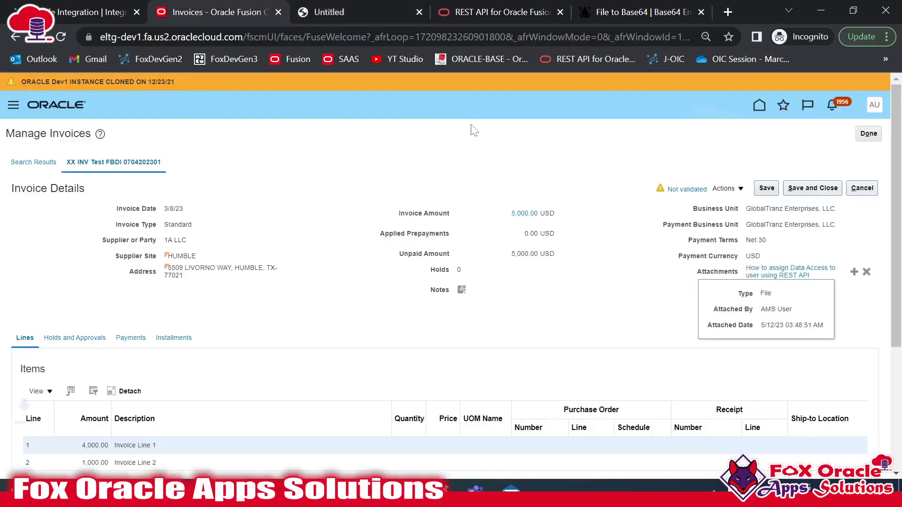
{"action": "left_click", "coordinate": [89, 458]}
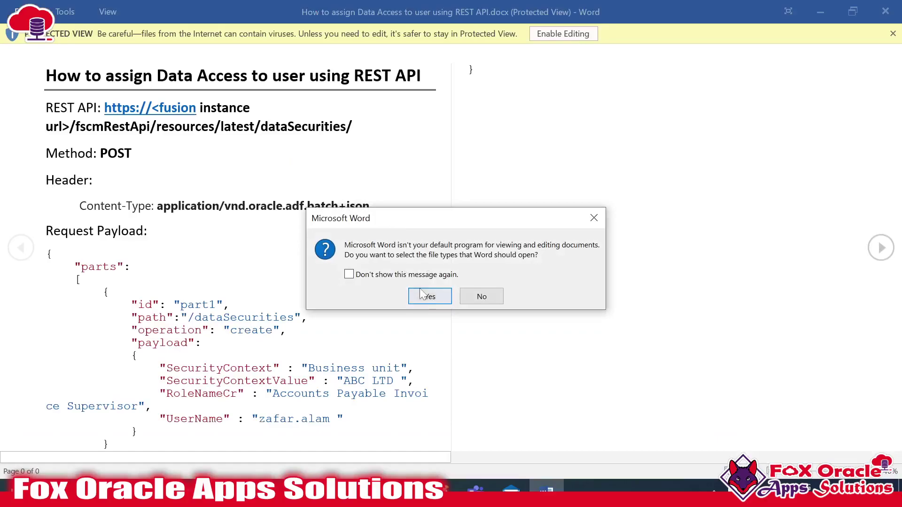
{"action": "left_click", "coordinate": [427, 295]}
{"action": "left_click", "coordinate": [642, 252]}
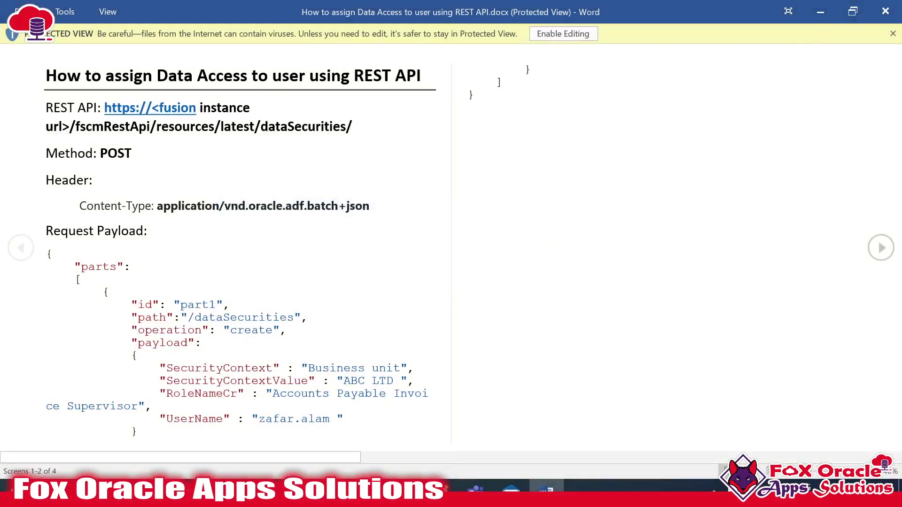